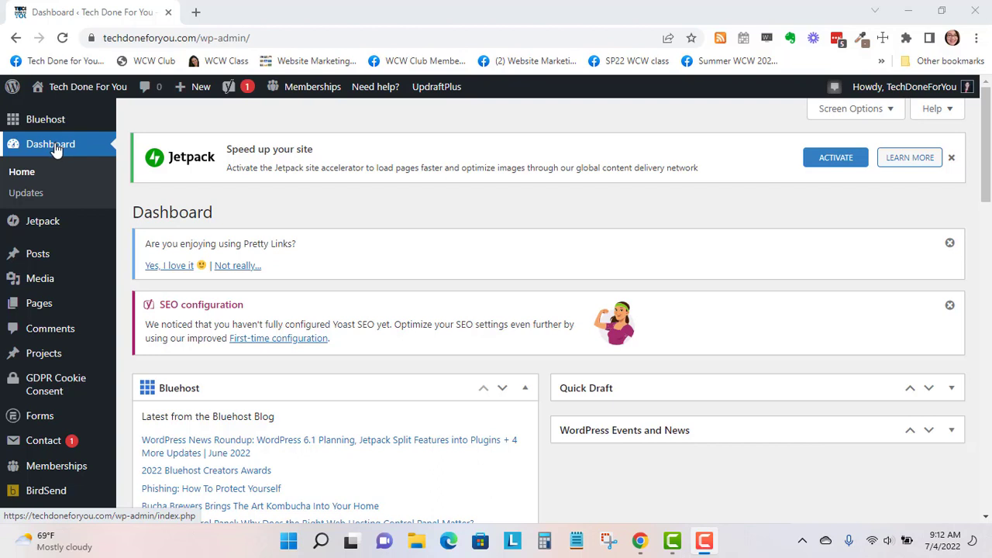
- Create a new page titled "3 Biggest Mistakes Business Owners Make While Selling Online" and switch it to the Divi Builder
mouse_move(43, 309)
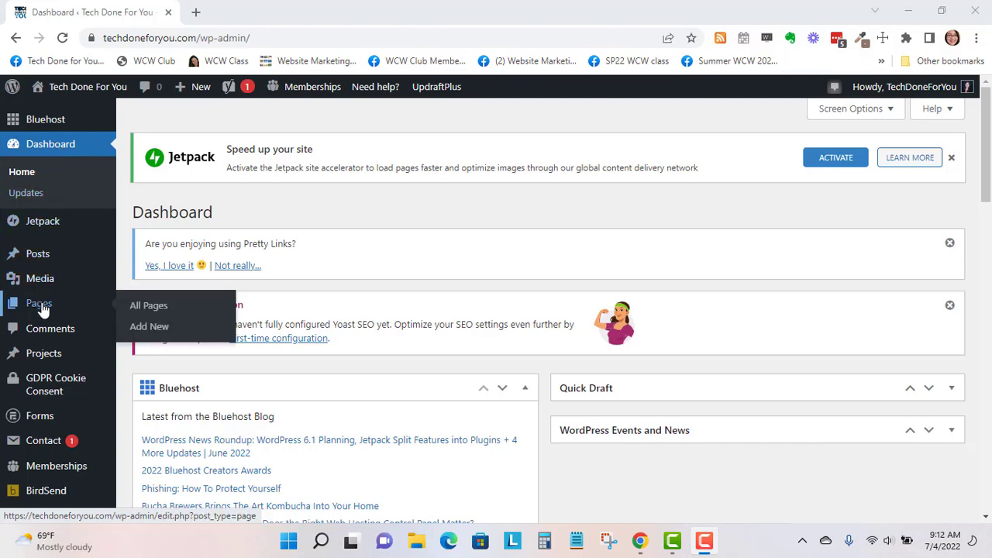
left_click(169, 329)
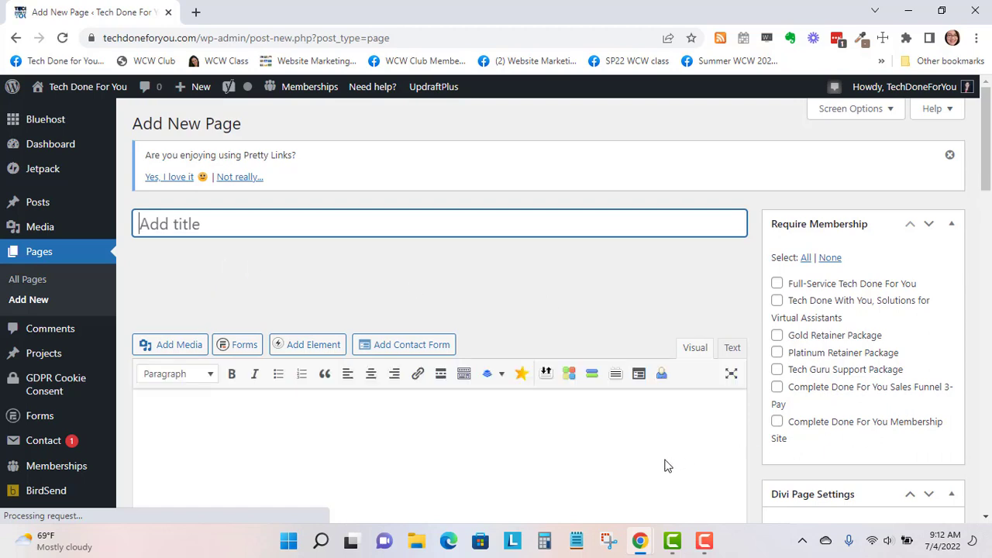
type("3 Biggest Mistakes Business Owners Make While Selling Online")
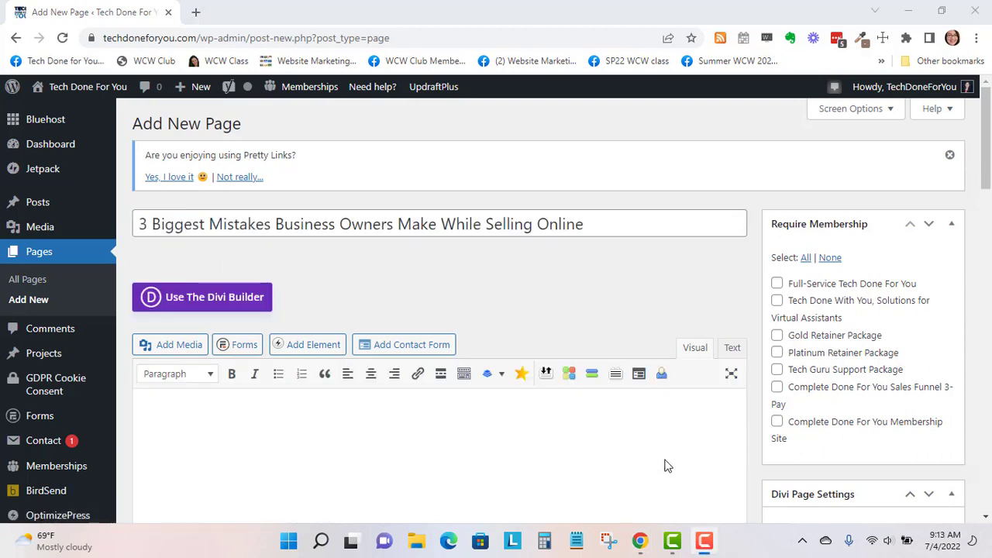
left_click(255, 306)
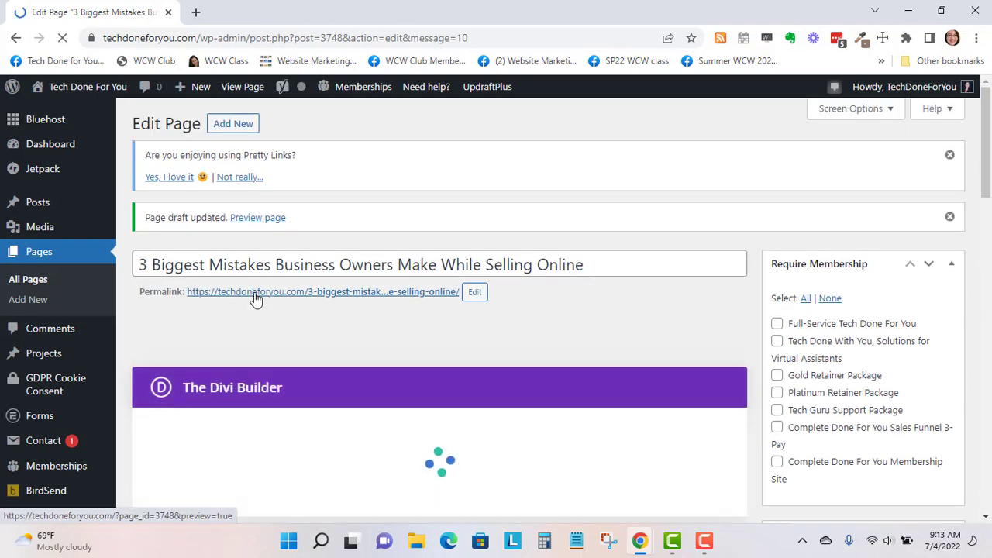
- Choose to start the page from a premade layout and open the layout library
scroll(496, 318, "down", 2)
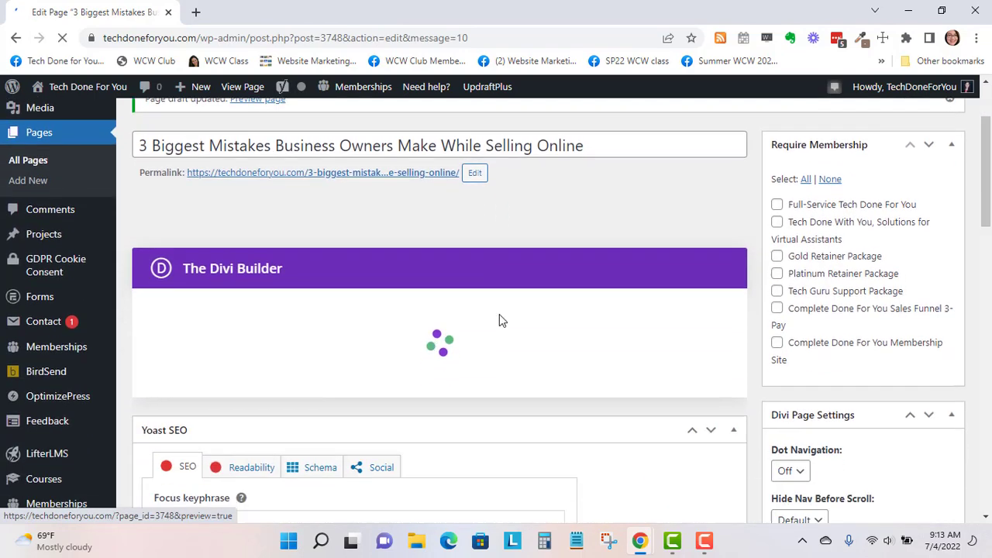
scroll(499, 321, "down", 1)
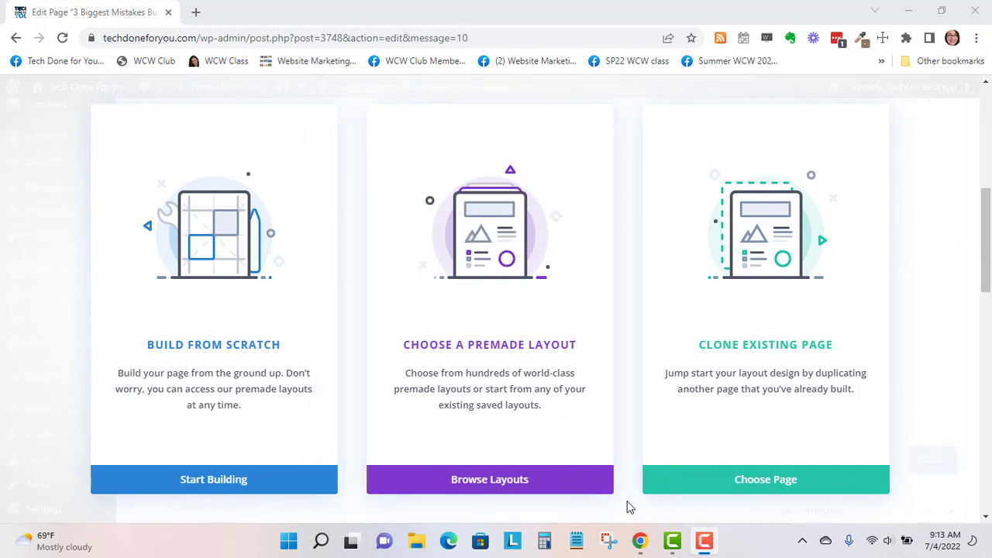
left_click(503, 479)
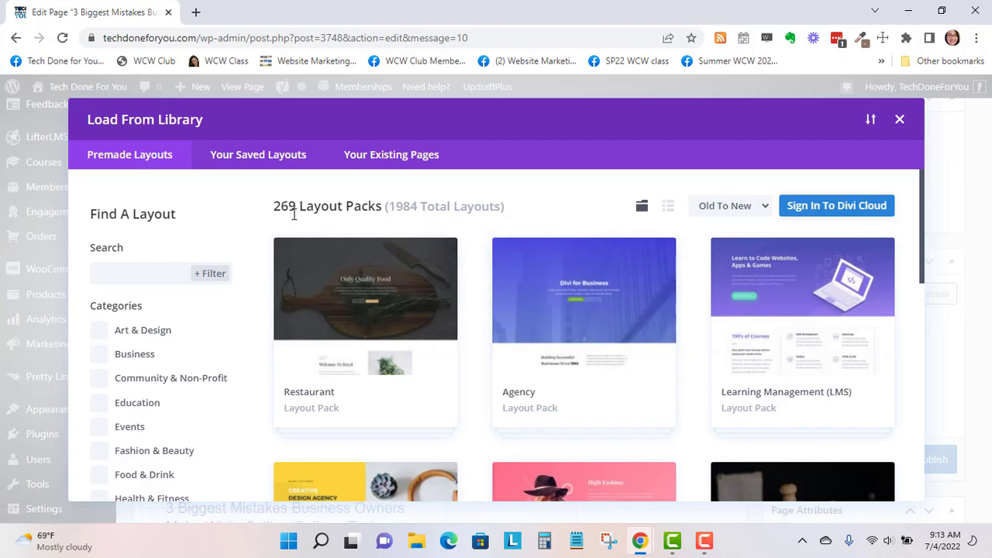
- Look through the premade layout packs and their categories, filtering the packs by the Events category
scroll(419, 233, "down", 1)
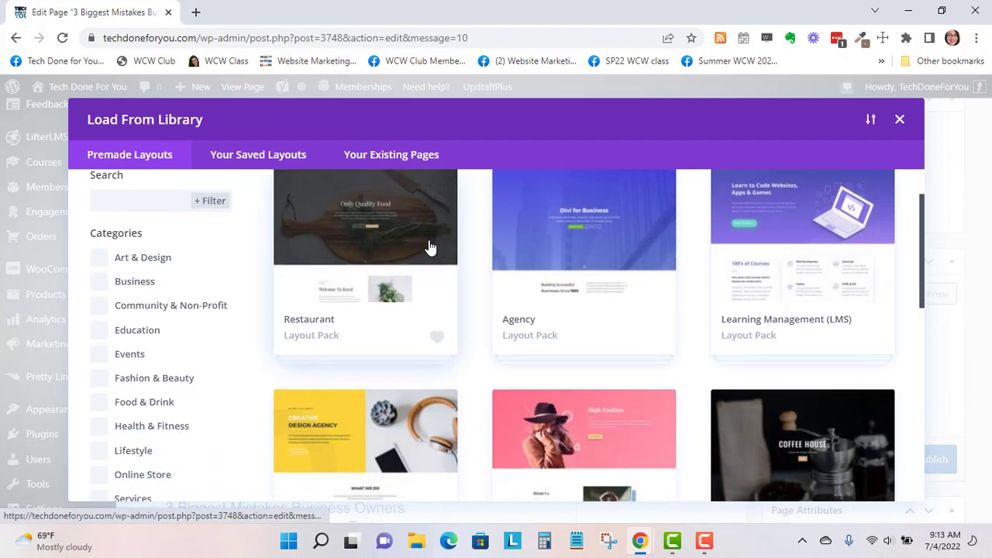
scroll(310, 295, "down", 2)
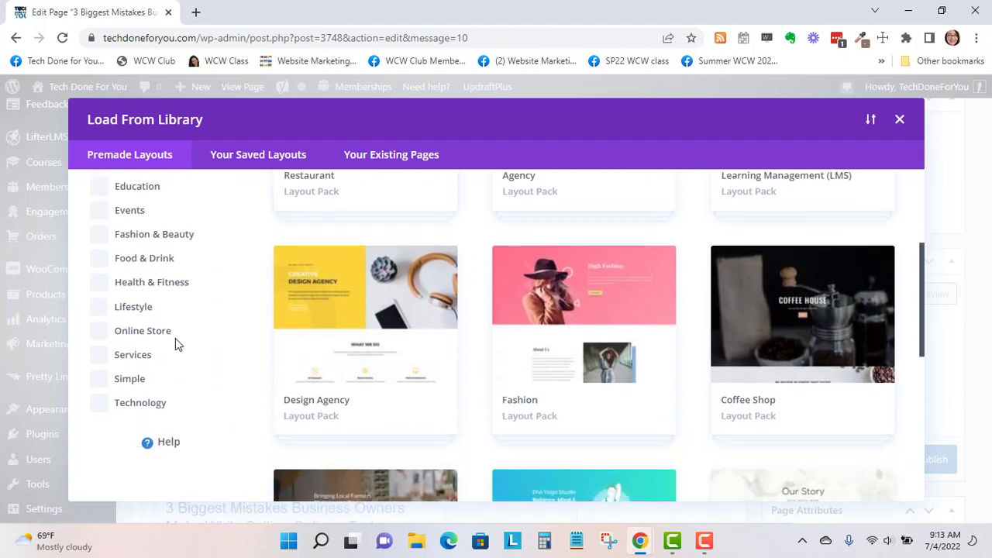
scroll(175, 341, "up", 3)
scroll(175, 348, "down", 1)
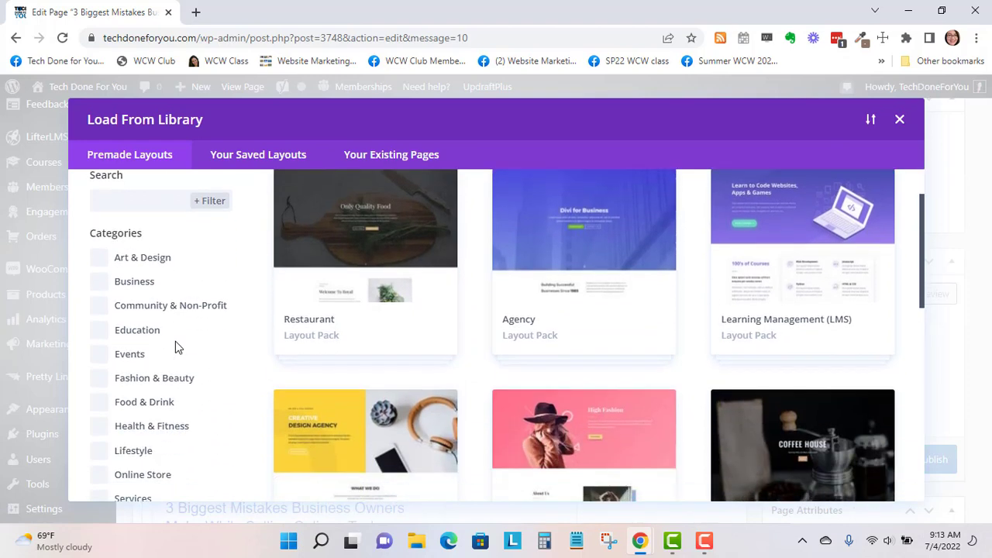
left_click(126, 356)
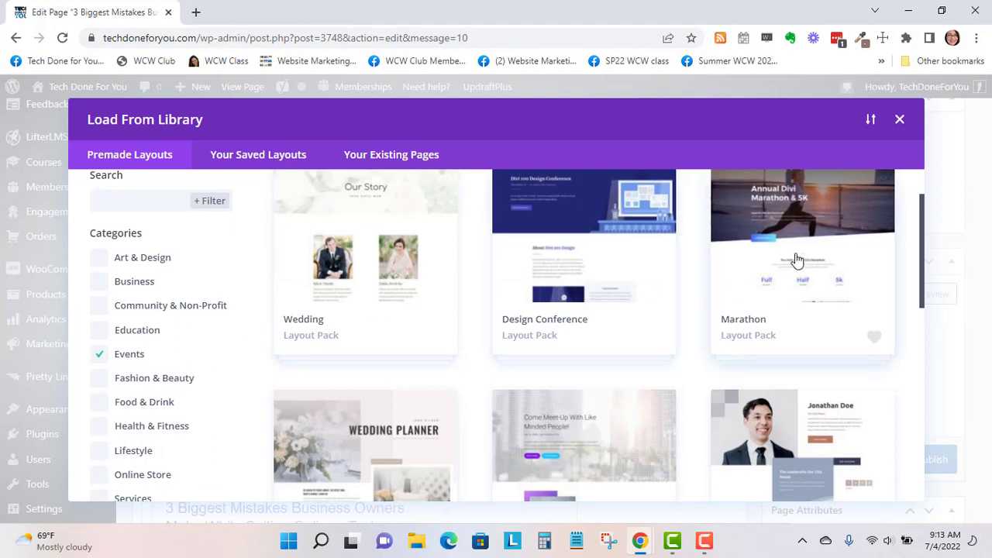
scroll(792, 266, "down", 3)
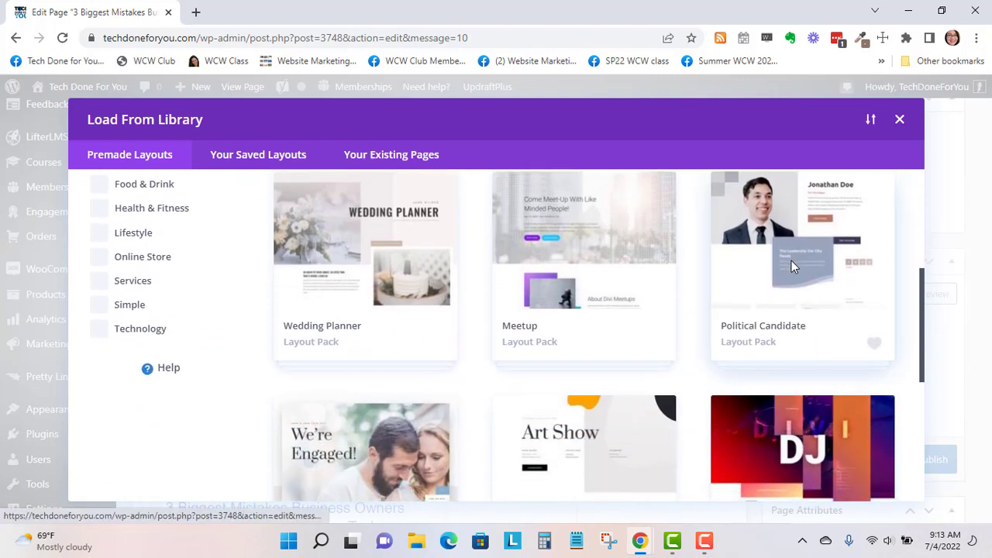
scroll(792, 266, "down", 3)
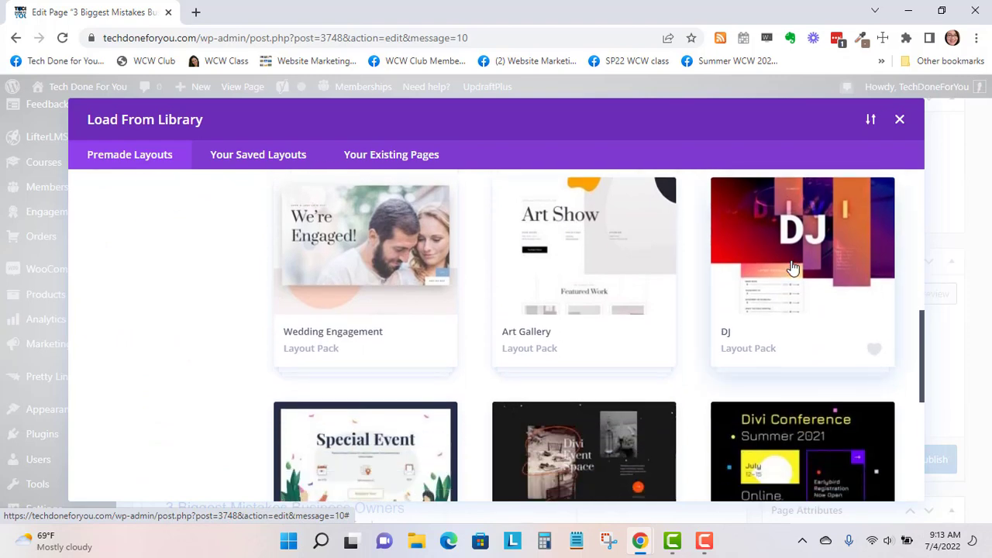
scroll(792, 266, "up", 3)
scroll(791, 265, "up", 1)
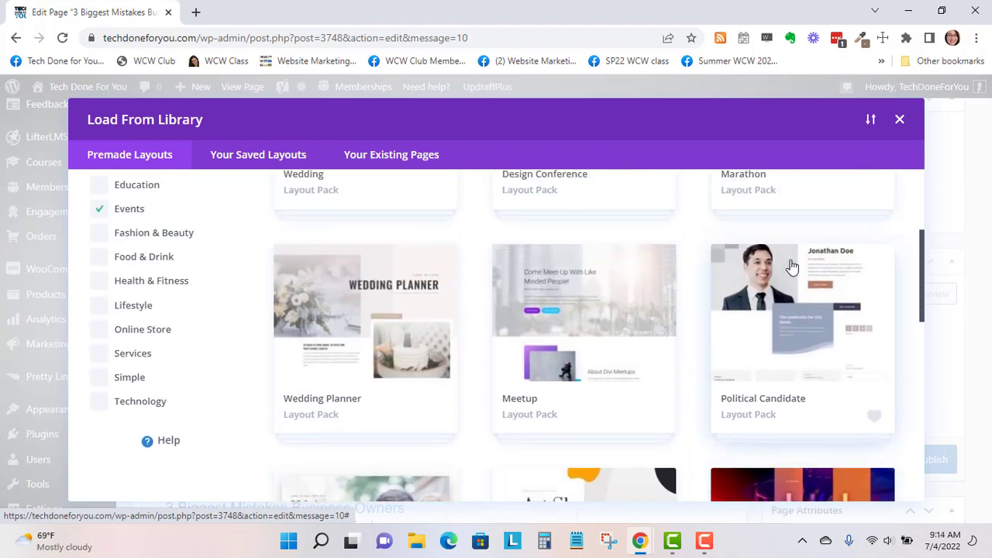
scroll(792, 266, "up", 2)
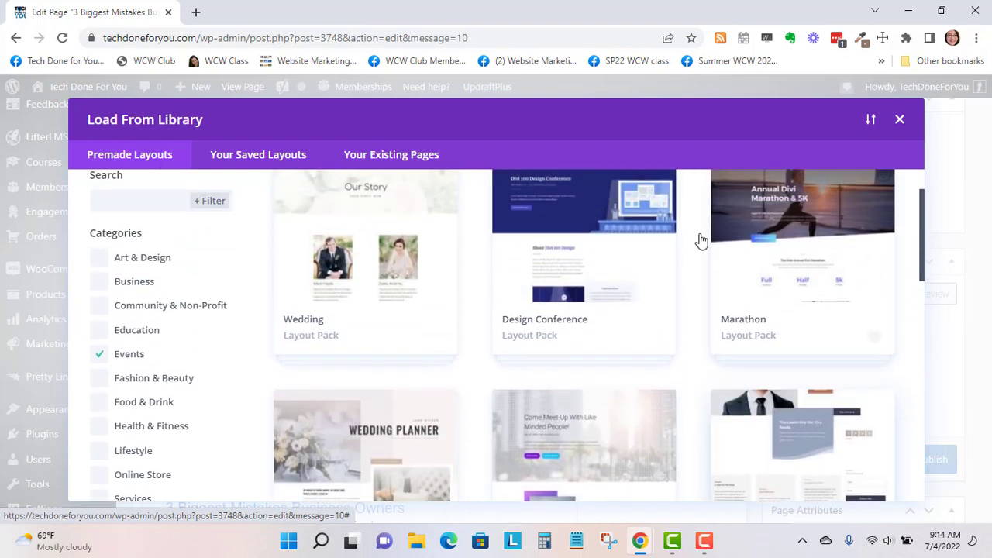
- Search the premade layouts for "webinar"
left_click(135, 199)
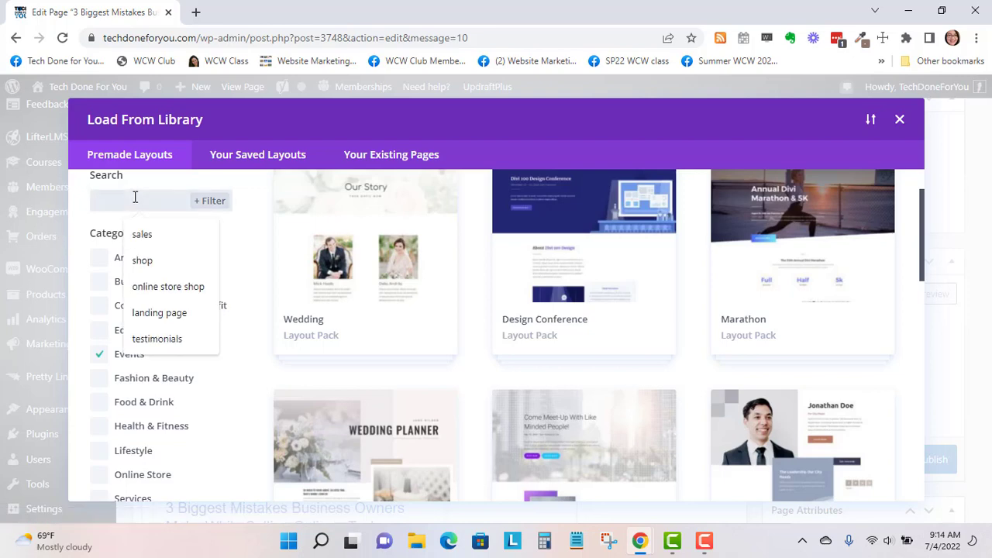
type("webinar")
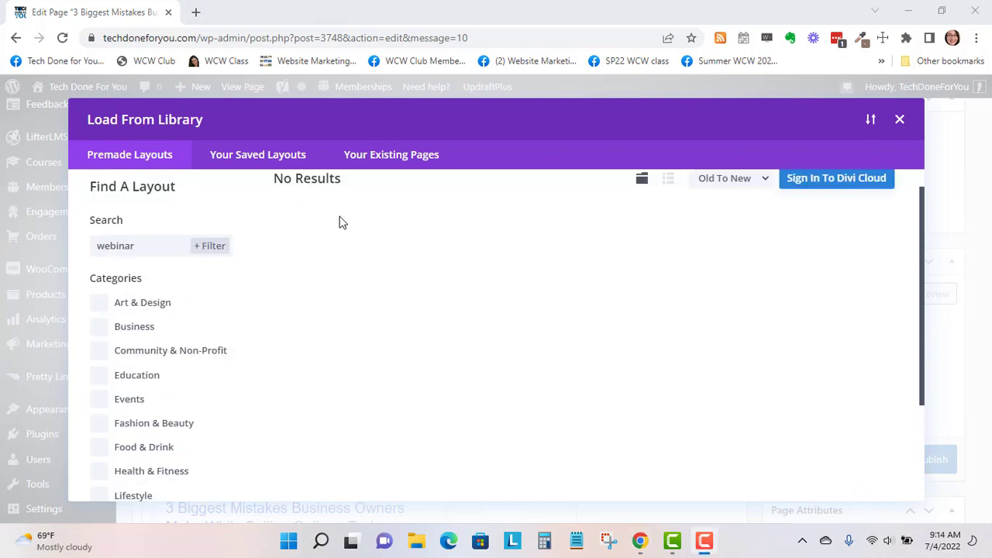
- Filter the premade layouts by the Simple category and clear the "webinar" search term
scroll(310, 303, "down", 3)
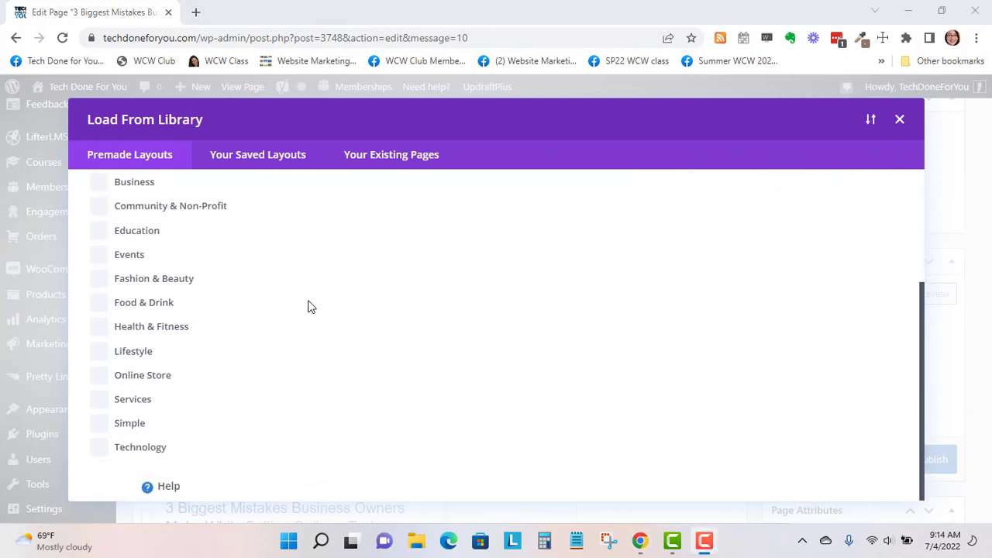
left_click(130, 424)
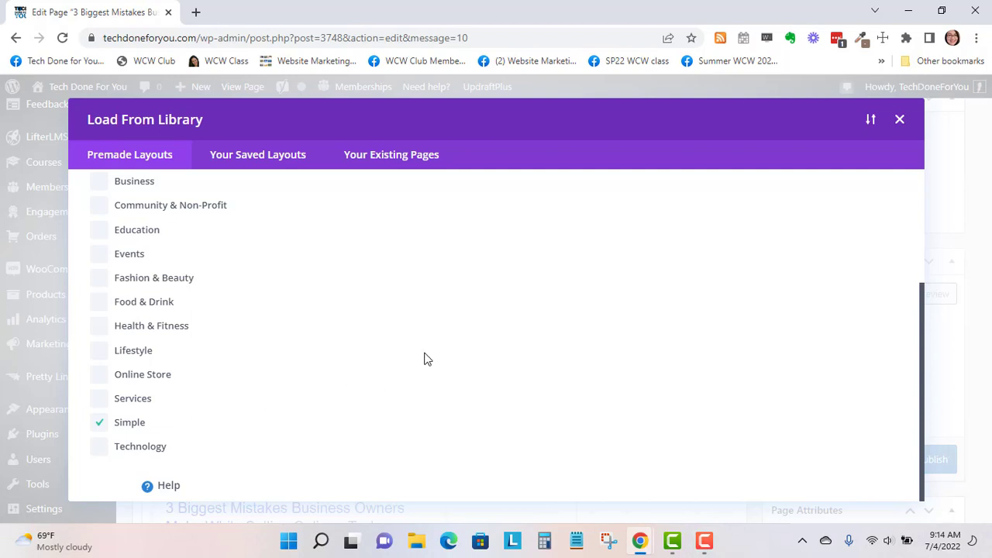
scroll(553, 295, "up", 3)
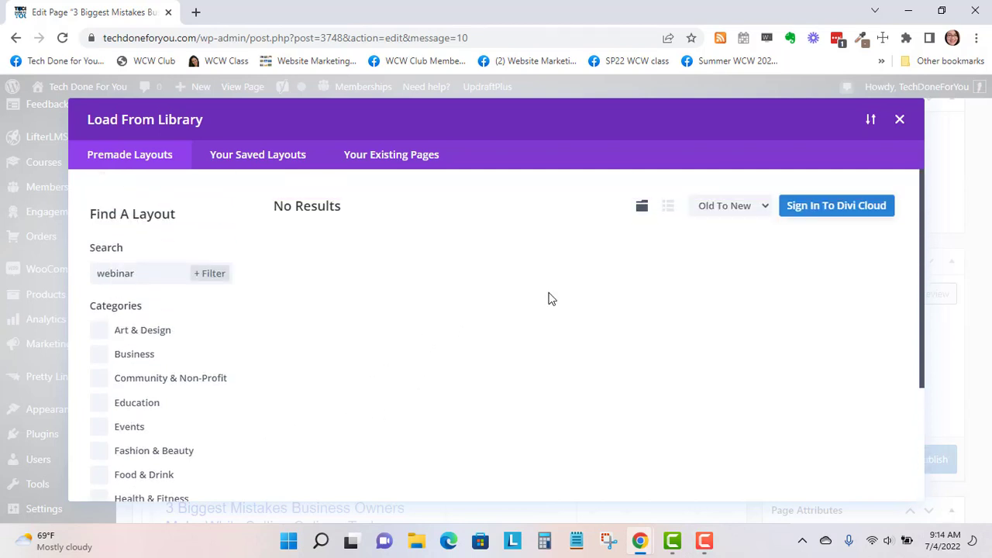
scroll(528, 302, "down", 3)
scroll(457, 319, "up", 2)
scroll(380, 326, "up", 2)
double_click(124, 276)
key("BackSpace")
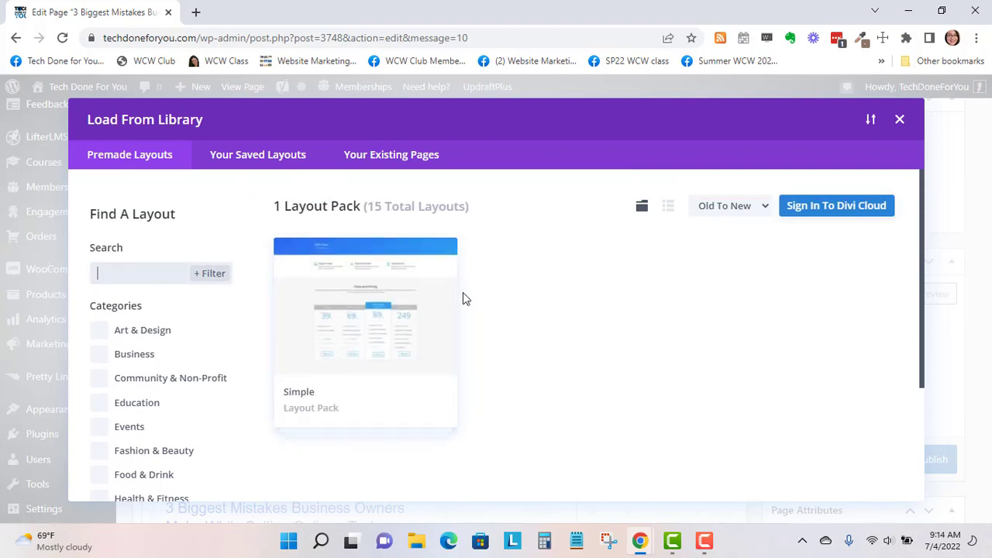
- Open the Simple layout pack and look through the page layouts it contains
left_click(399, 320)
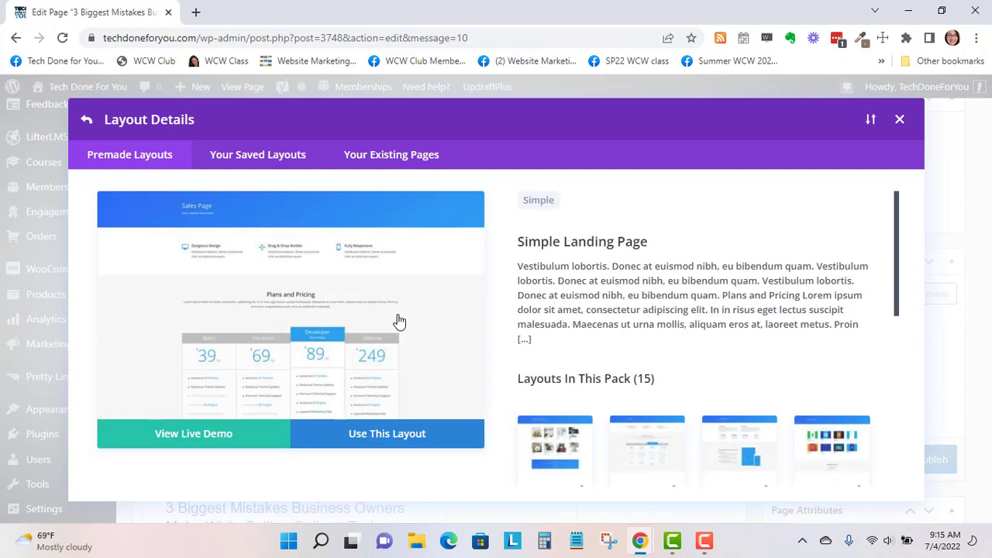
scroll(663, 271, "down", 3)
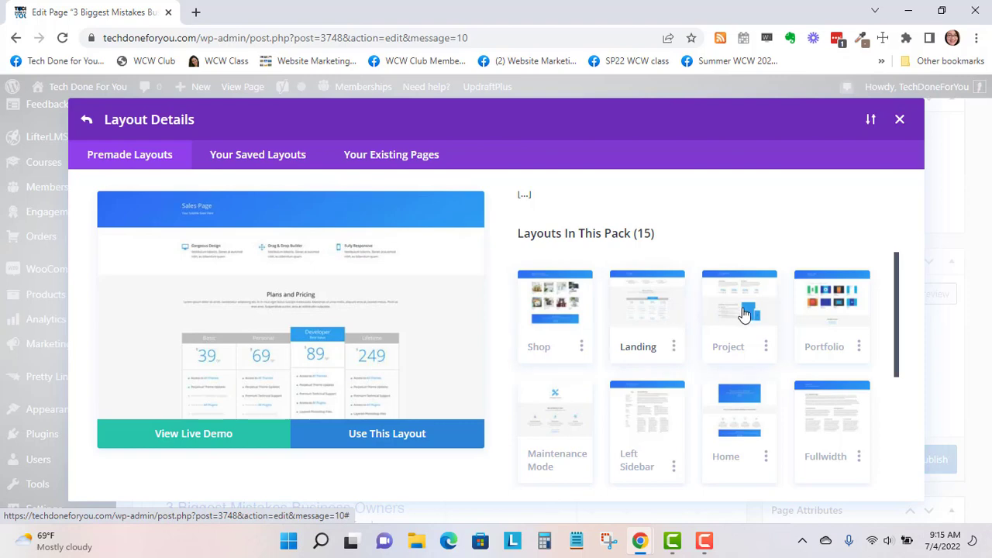
scroll(831, 304, "down", 1)
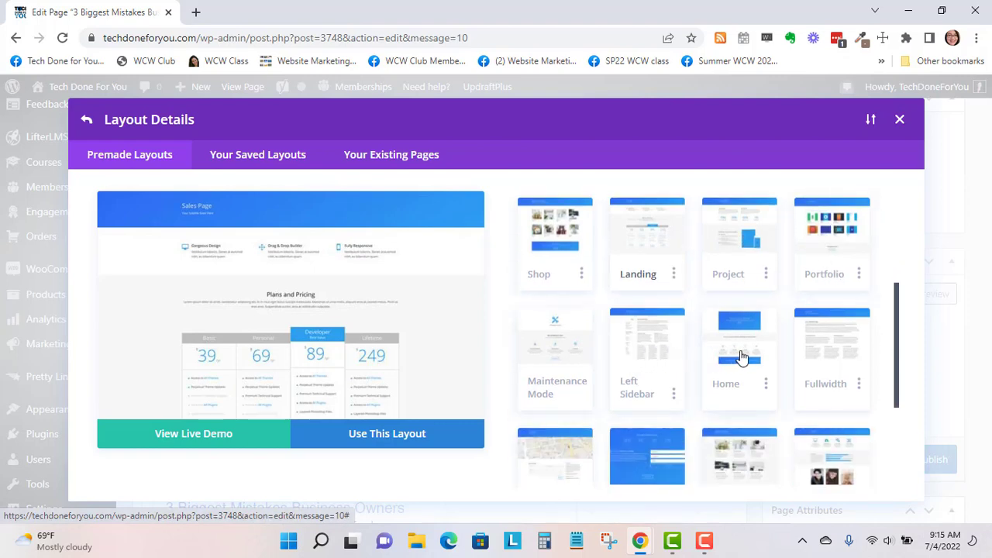
scroll(841, 343, "down", 2)
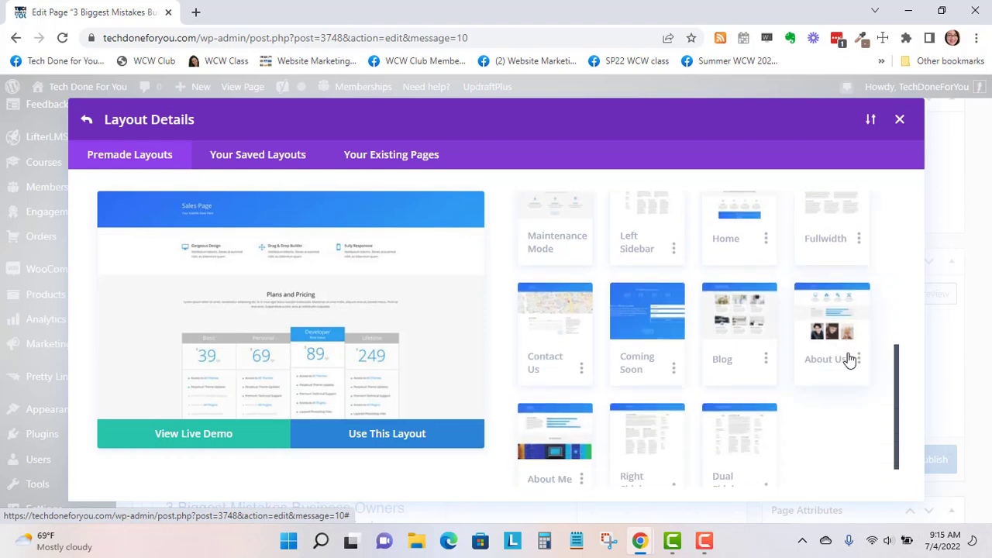
scroll(764, 399, "down", 1)
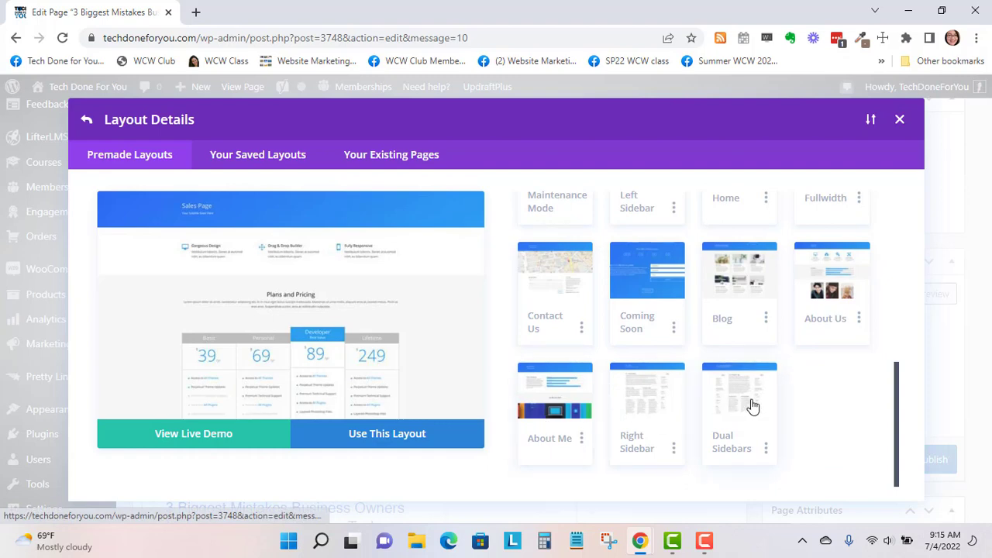
- Preview the pack's Fullwidth, Landing, Project, Portfolio, Maintenance Mode, Left Sidebar and Home layouts to compare their designs
scroll(798, 385, "up", 2)
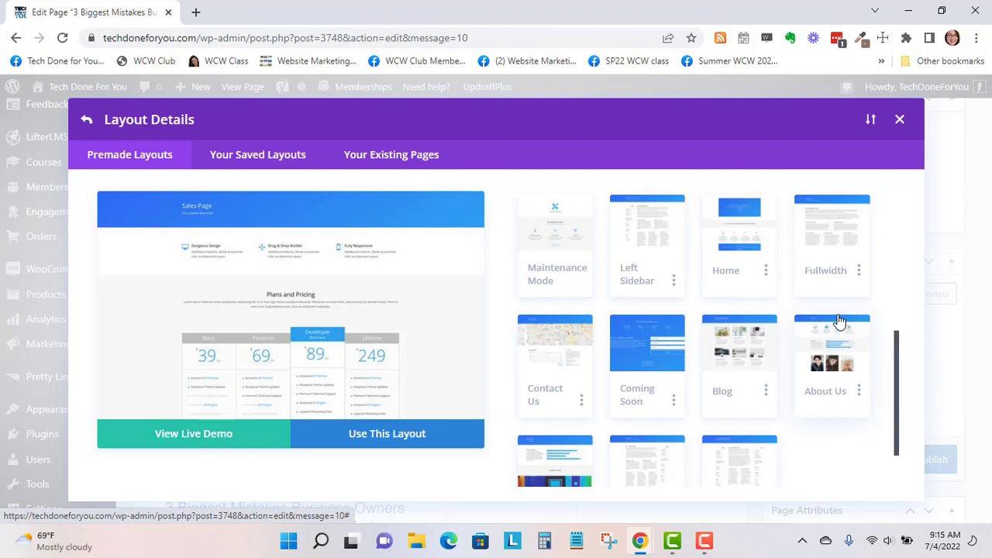
left_click(839, 231)
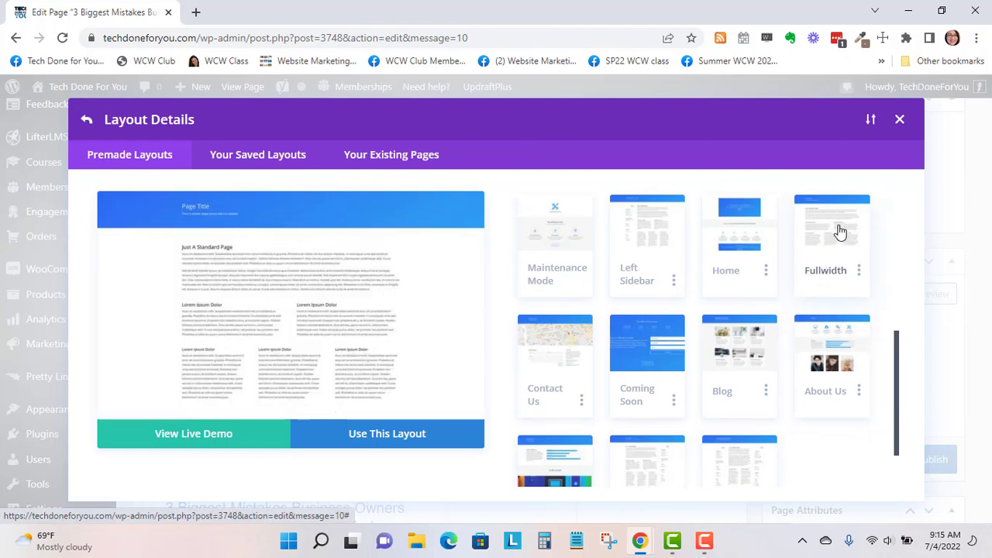
scroll(788, 326, "up", 2)
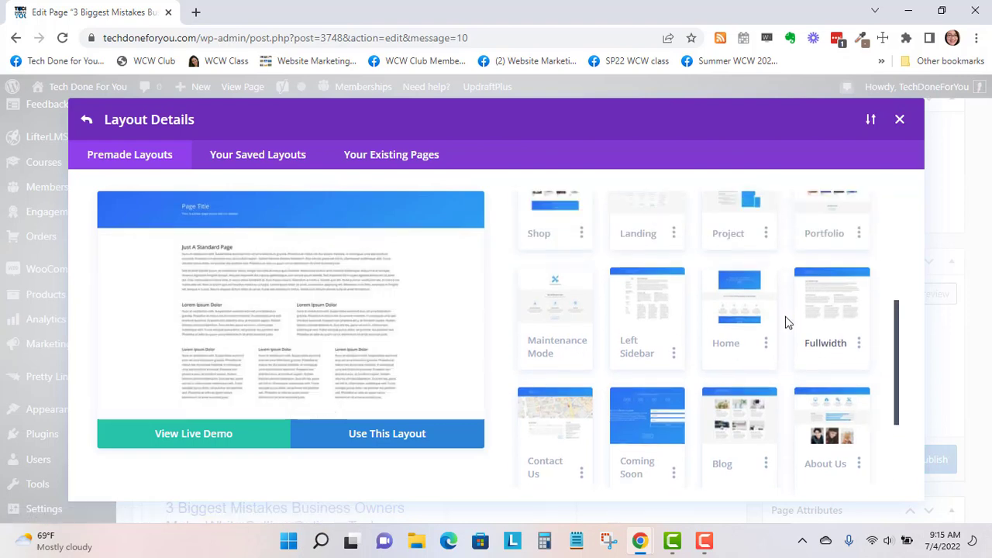
scroll(785, 318, "up", 2)
left_click(659, 275)
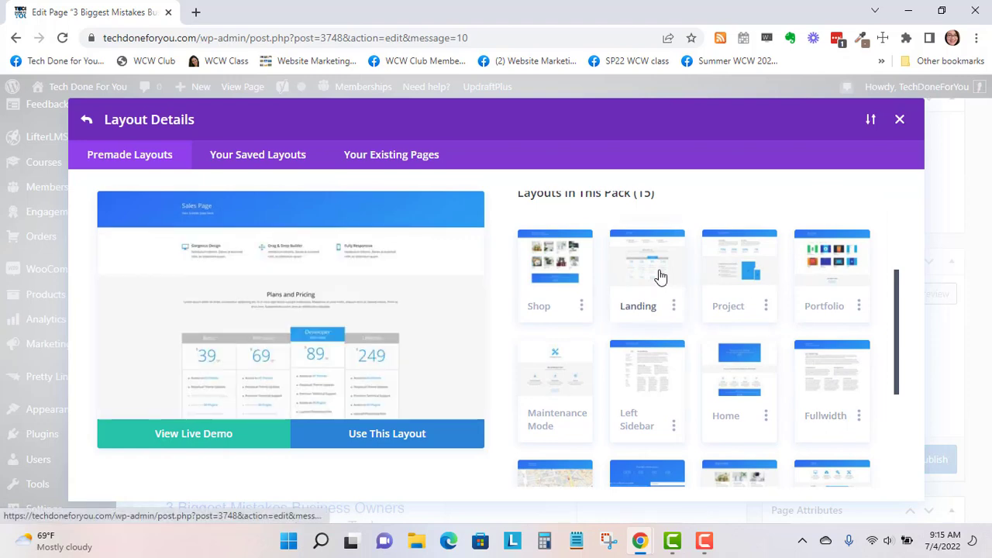
left_click(742, 268)
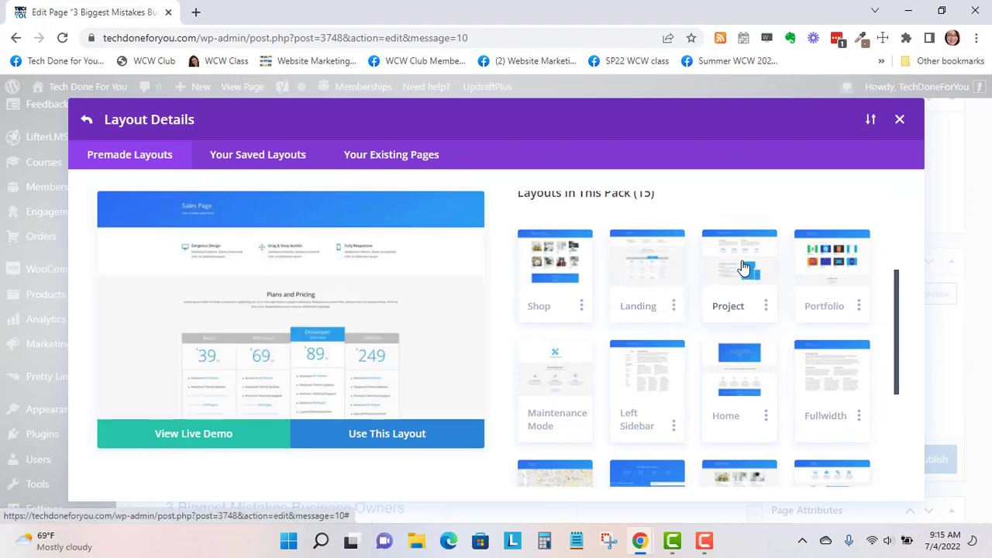
left_click(820, 266)
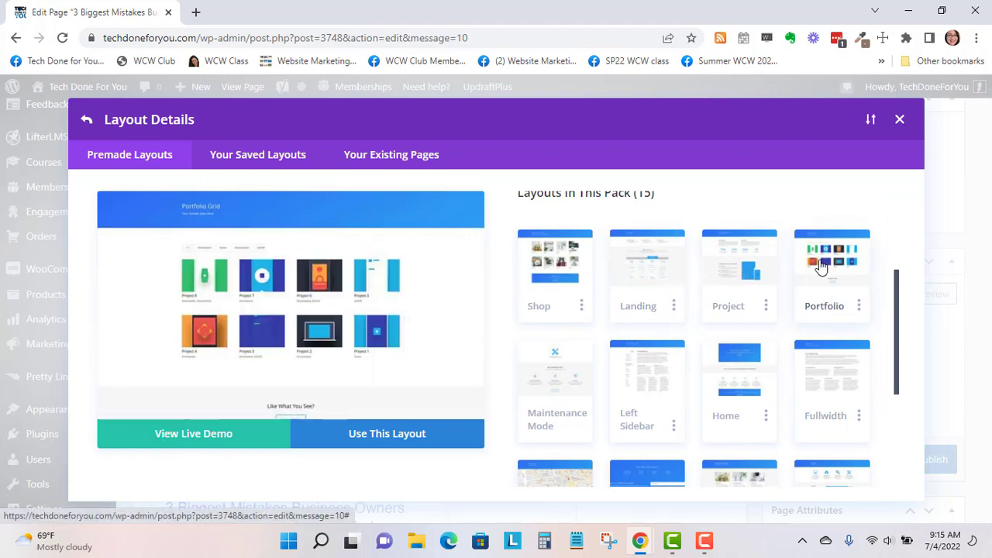
left_click(555, 366)
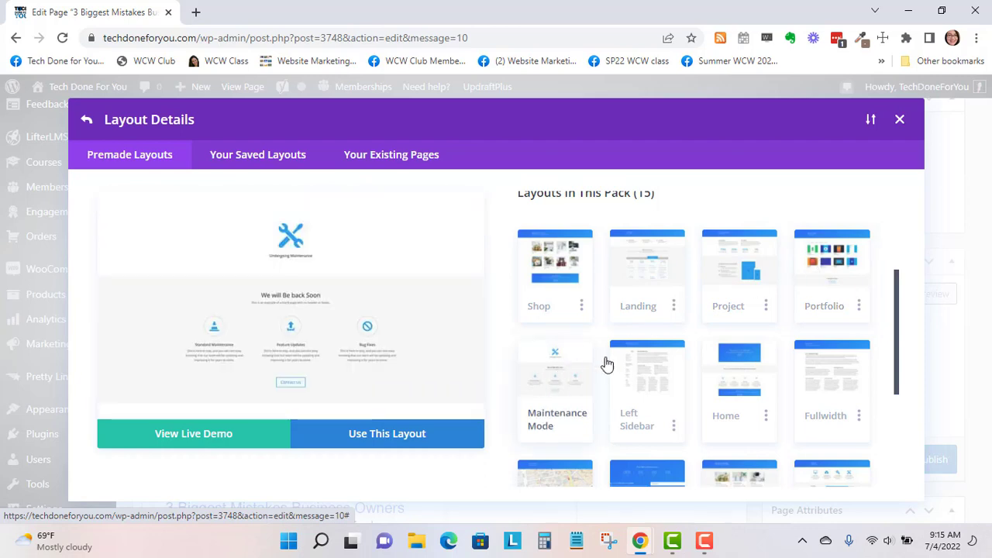
left_click(634, 364)
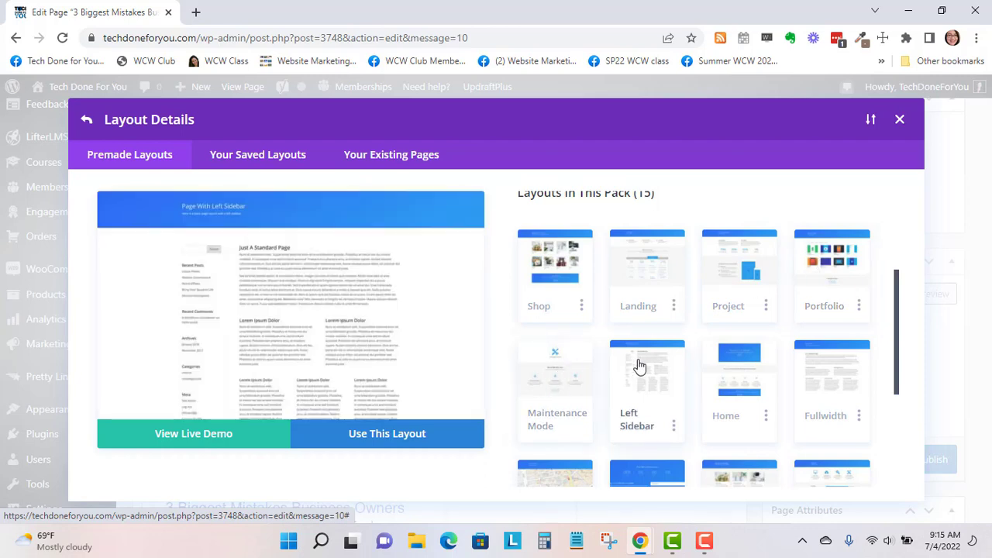
left_click(741, 376)
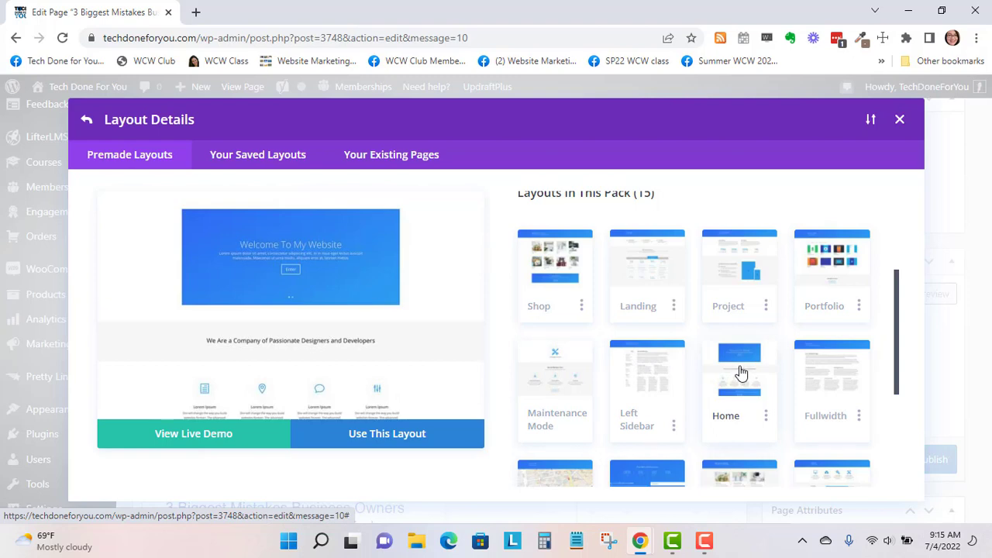
- Preview the Home, About Me and Right Sidebar layouts of the Simple pack, then return to the layout library
scroll(383, 277, "down", 2)
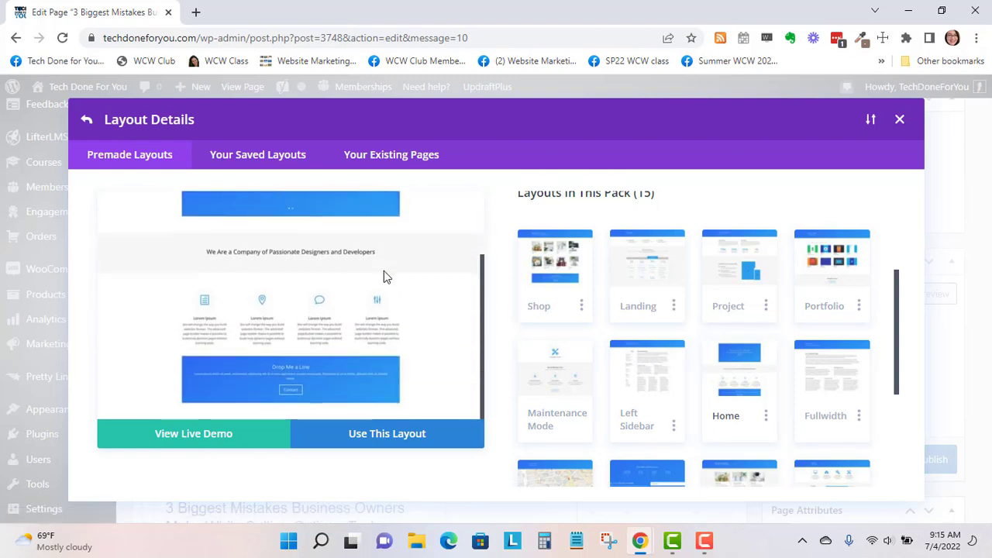
scroll(783, 365, "down", 2)
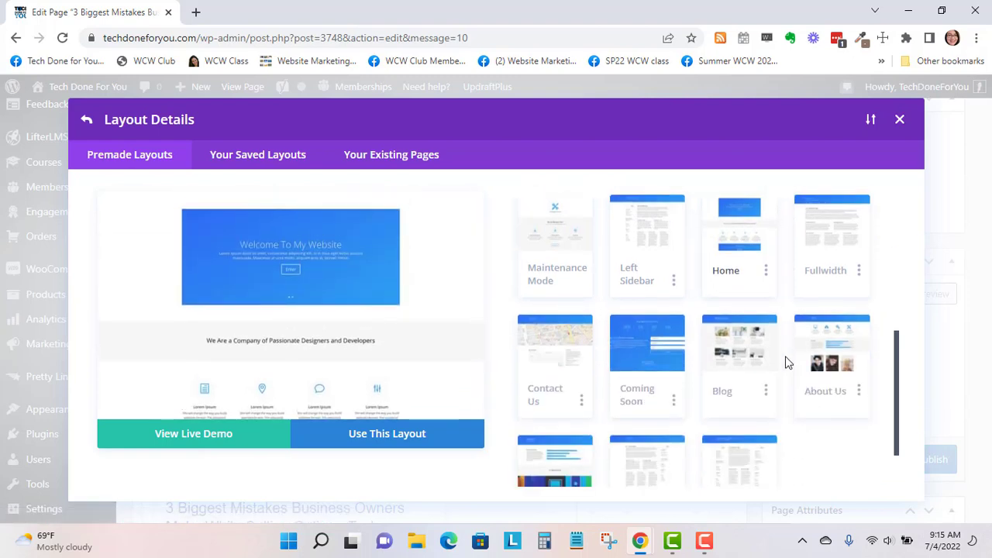
scroll(786, 363, "down", 1)
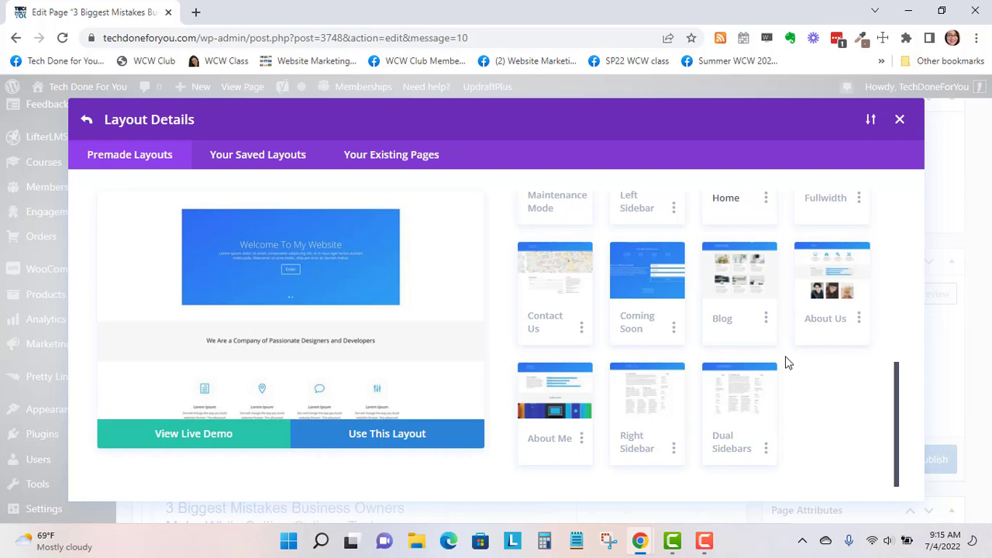
left_click(569, 396)
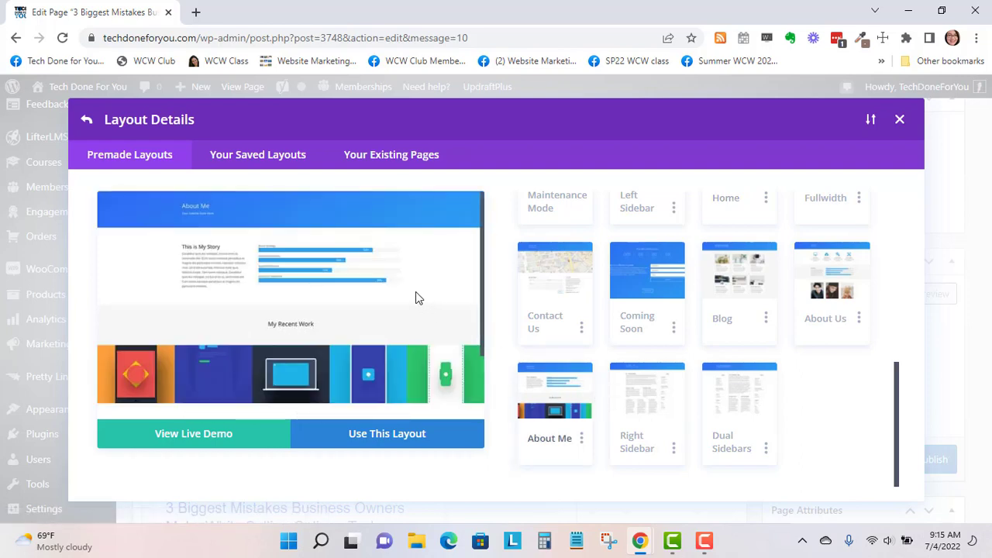
left_click(658, 408)
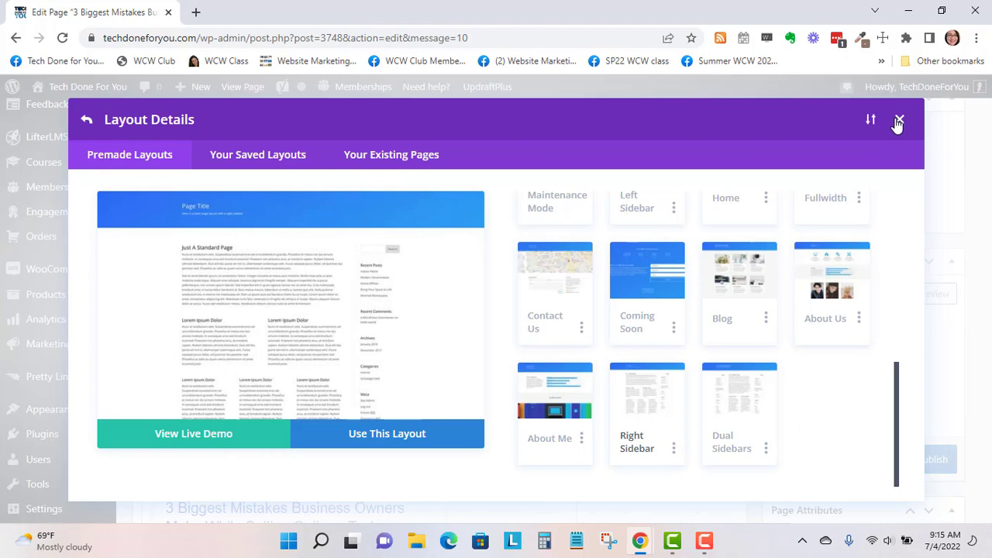
left_click(87, 120)
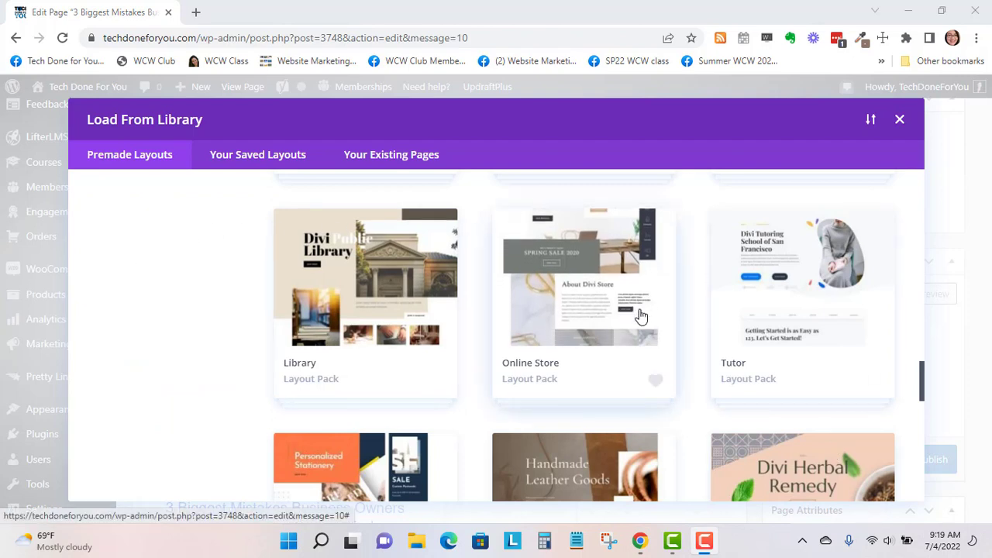
- Open the Online Store layout pack and preview its About and Landing layouts from start to end
left_click(620, 279)
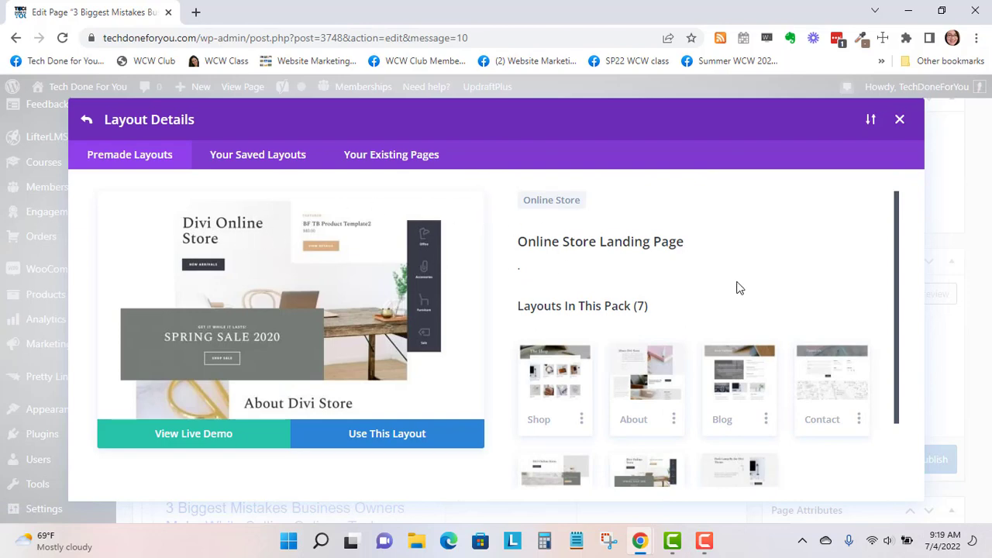
scroll(738, 287, "down", 1)
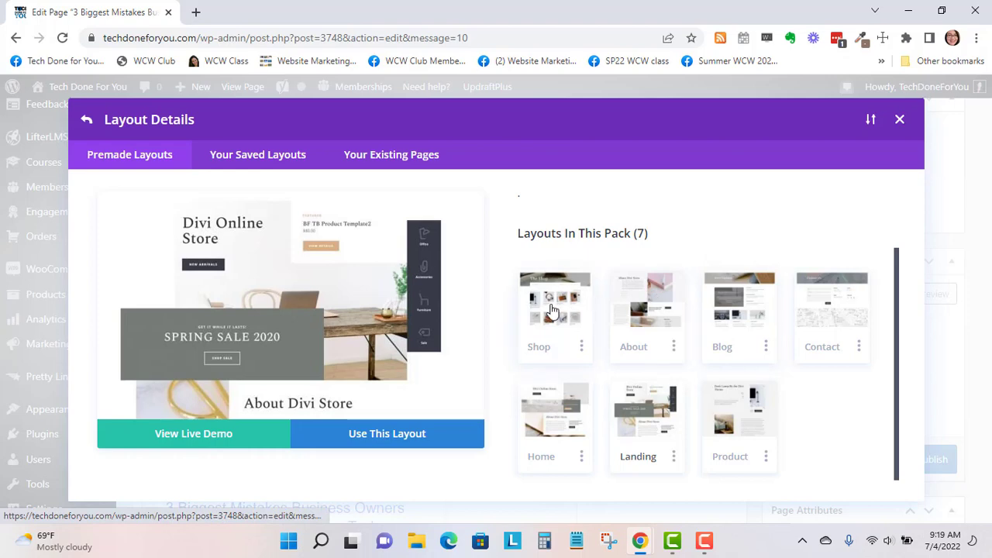
left_click(658, 311)
scroll(276, 279, "down", 3)
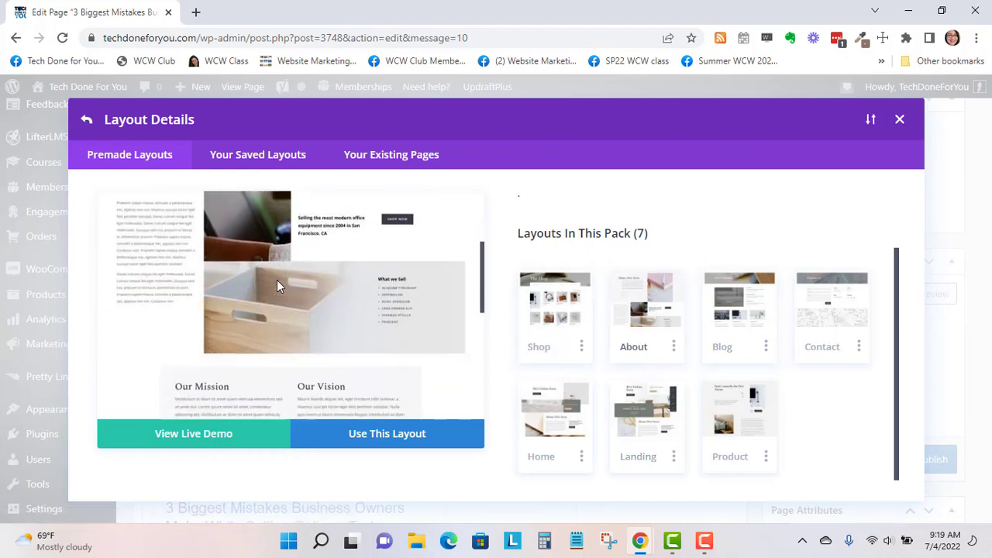
scroll(276, 282, "down", 5)
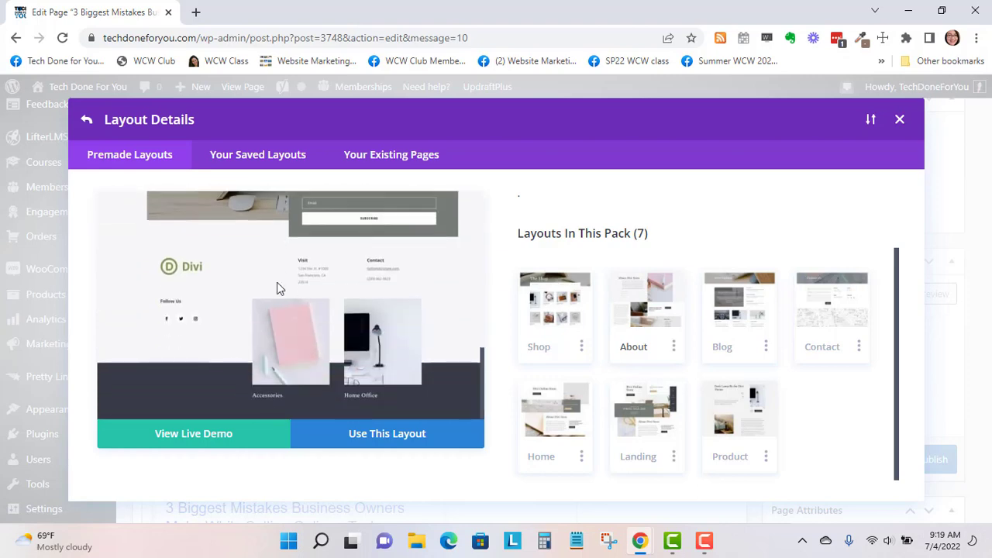
left_click(639, 415)
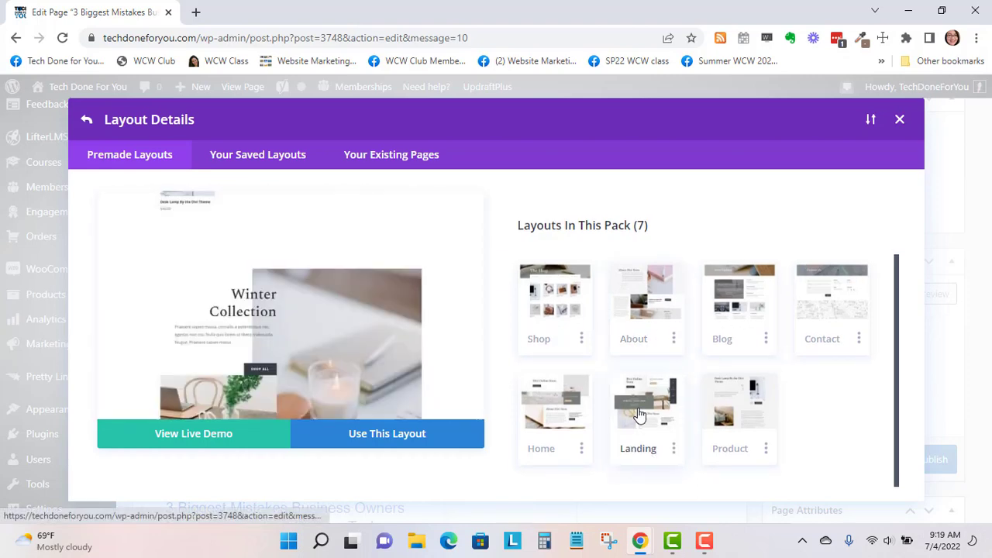
scroll(325, 292, "down", 5)
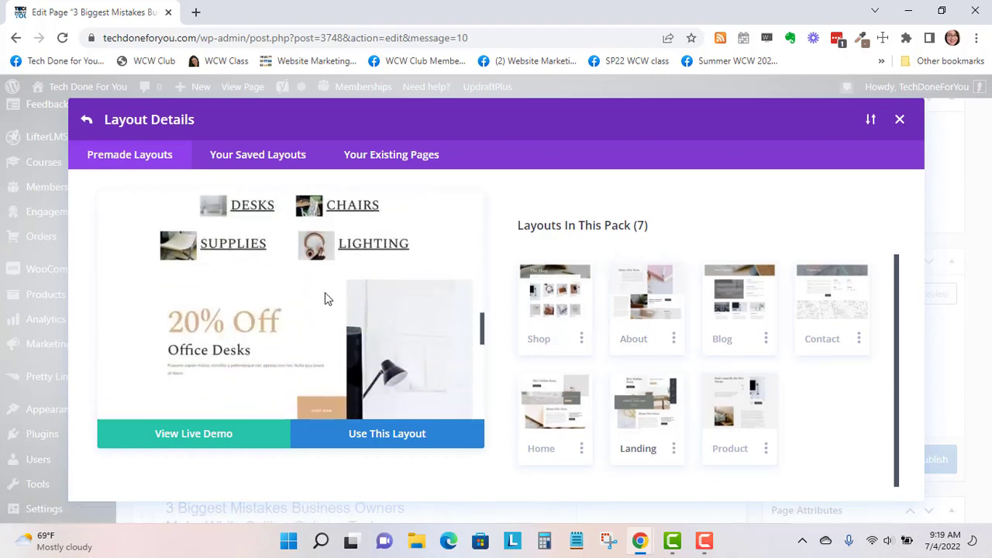
scroll(325, 292, "down", 5)
scroll(325, 292, "up", 1)
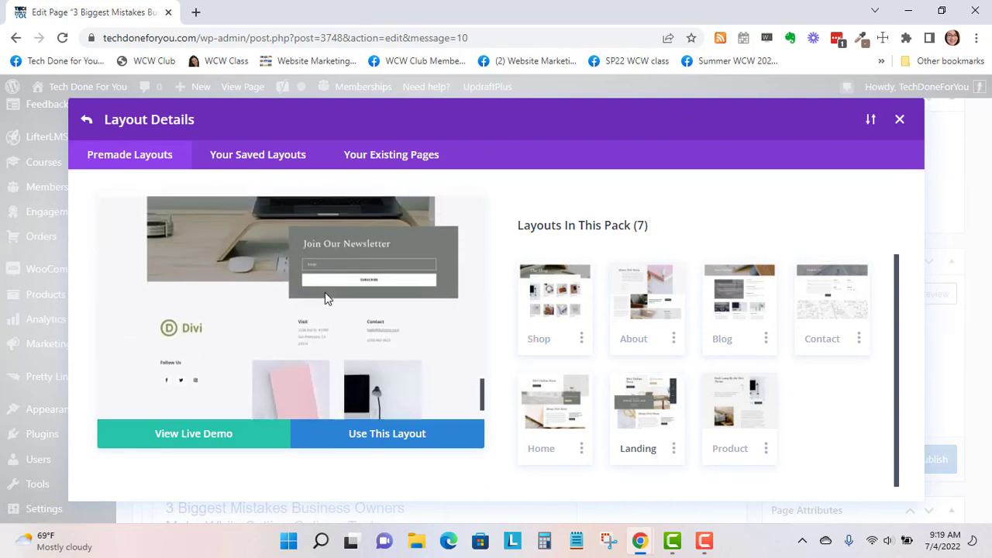
scroll(325, 292, "down", 1)
- Preview the Online Store pack's Home layout and load it into the page
left_click(544, 414)
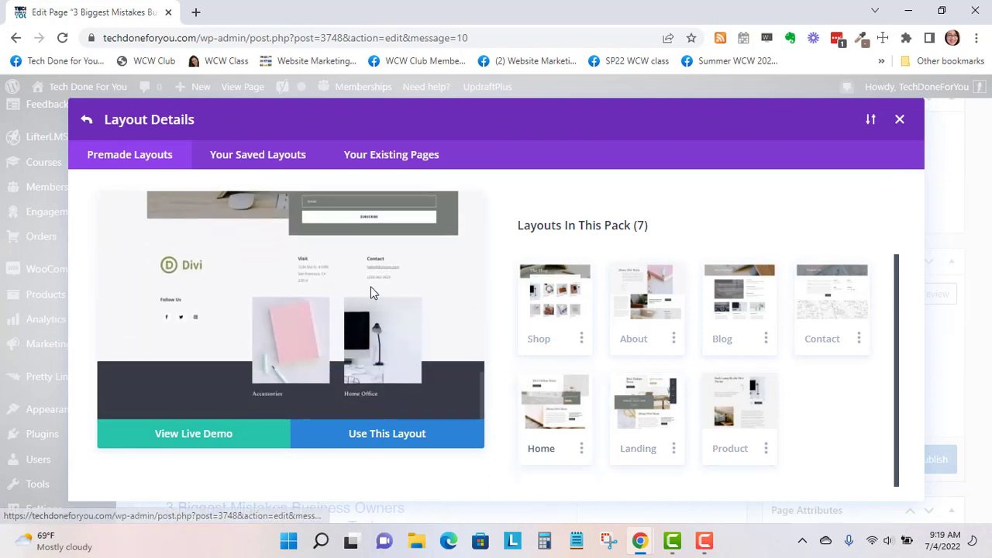
scroll(404, 318, "up", 5)
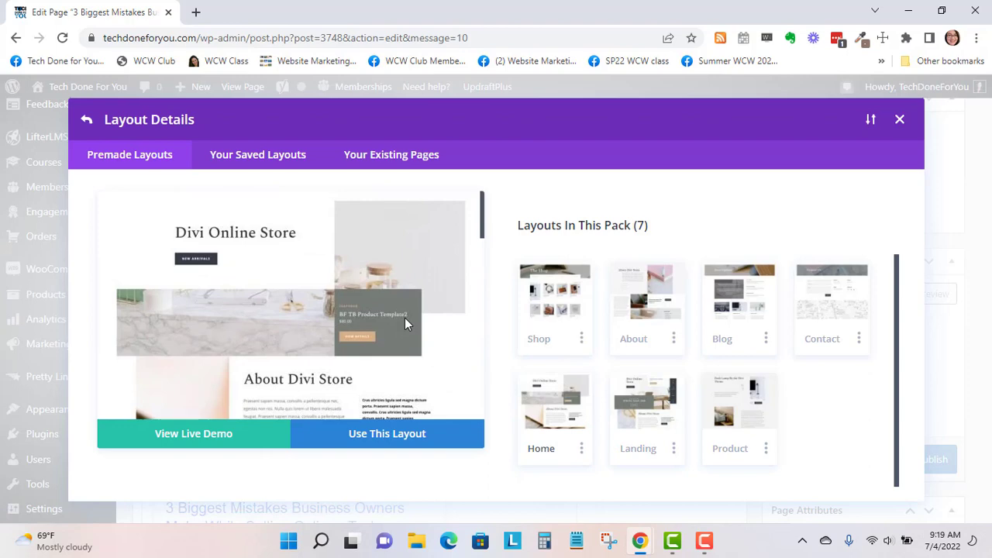
scroll(404, 318, "down", 4)
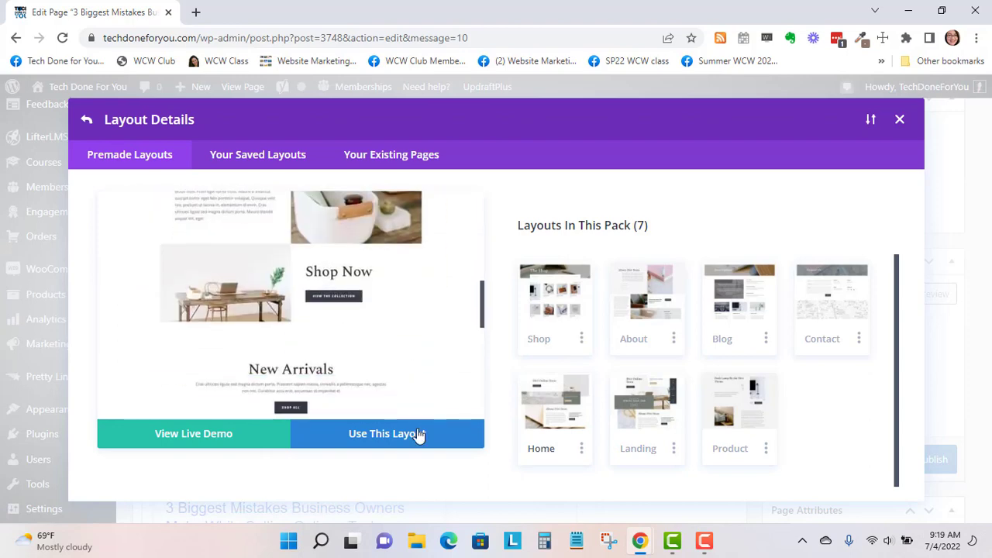
left_click(418, 436)
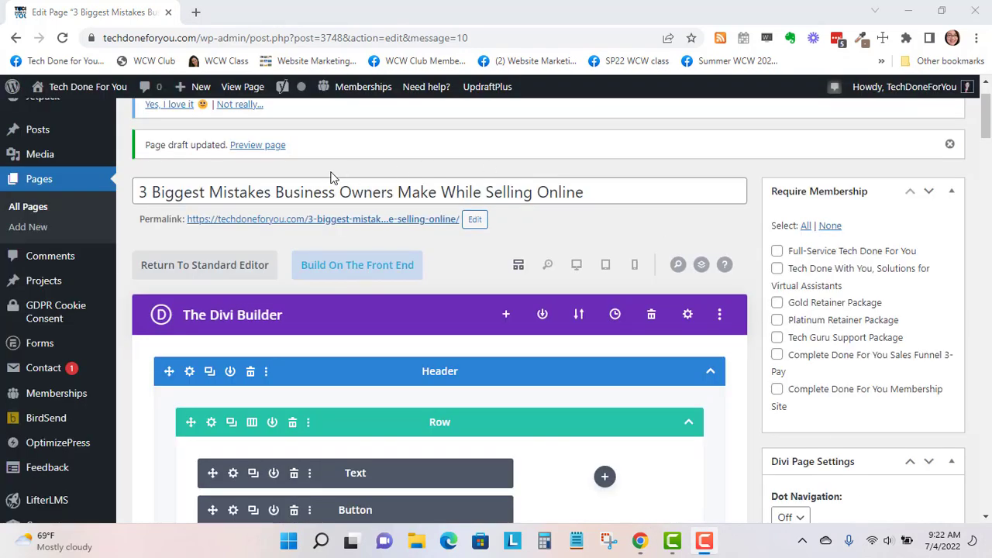
- Open the page's permalink in a new tab to check the draft preview, and return to the page editor
scroll(499, 237, "down", 1)
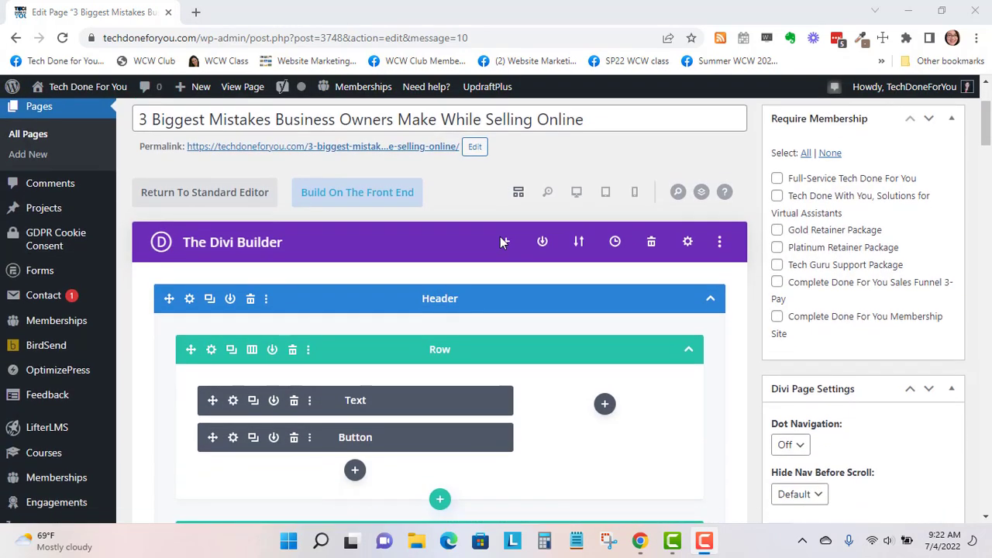
left_click(369, 147)
right_click(369, 152)
left_click(416, 166)
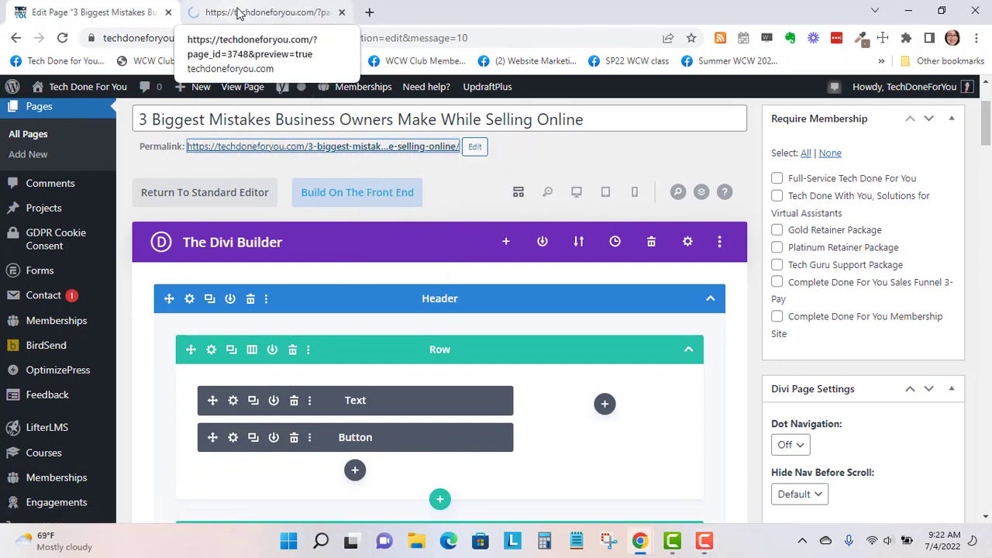
left_click(238, 12)
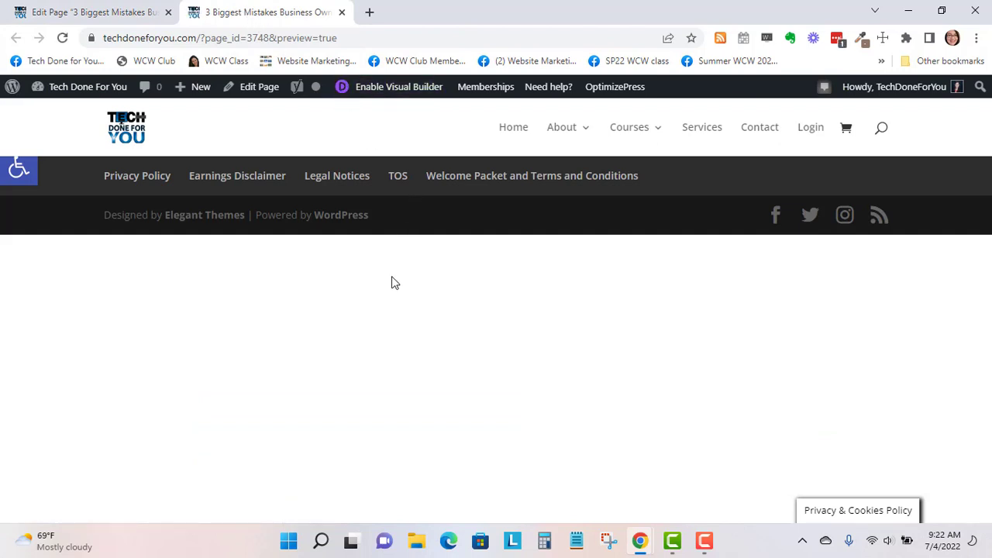
left_click(108, 9)
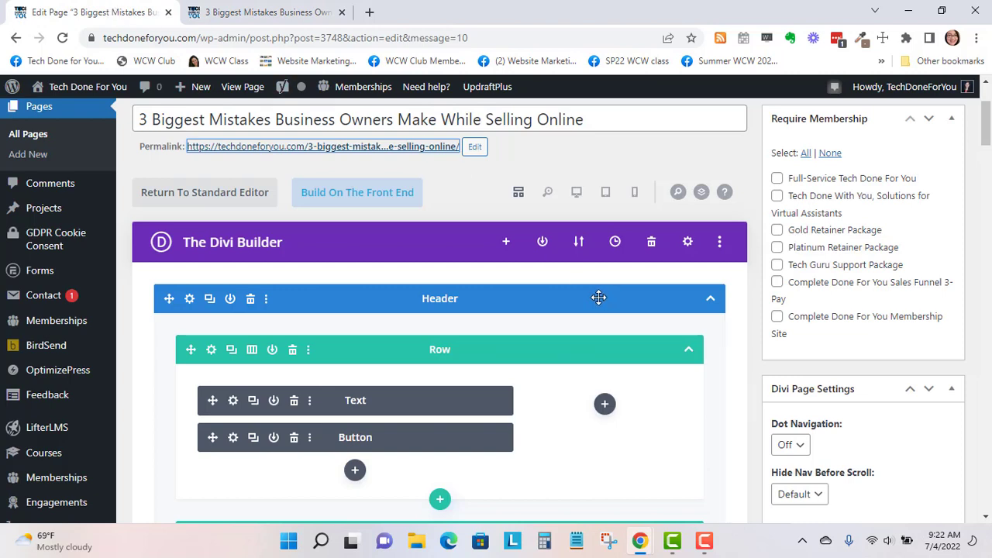
- Set the title of the Email Optin module in the Footer section to "Register for the webinar"
scroll(598, 297, "down", 1)
scroll(583, 301, "down", 7)
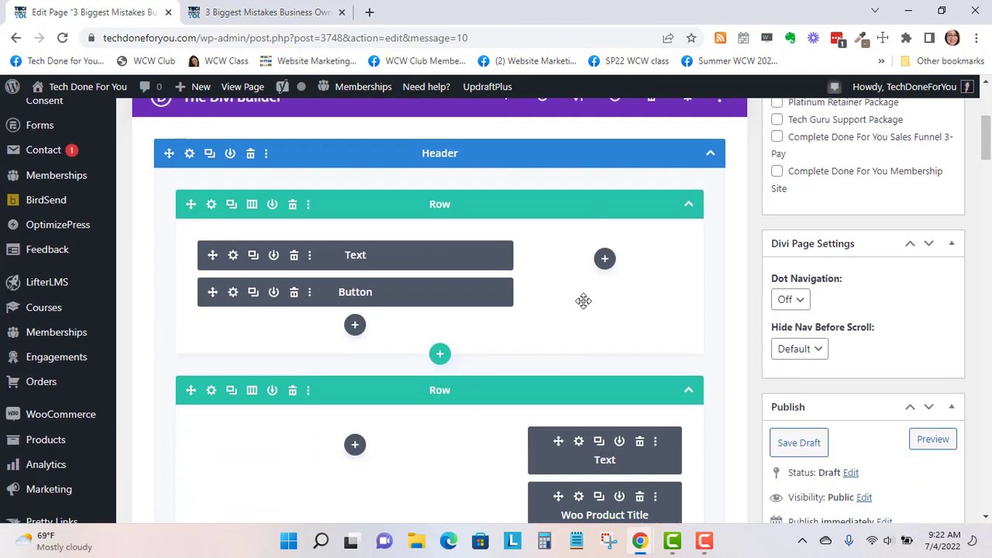
scroll(584, 301, "down", 6)
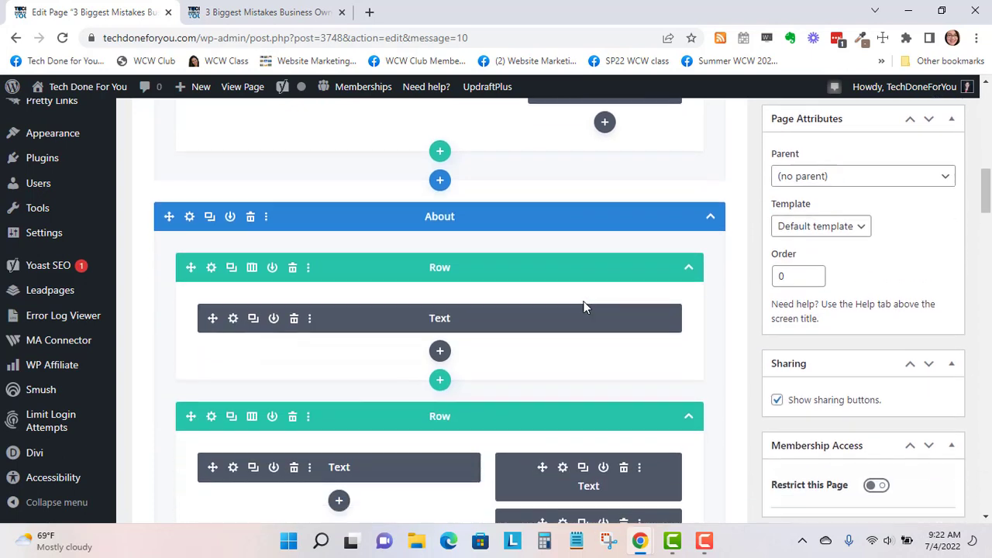
scroll(584, 301, "down", 4)
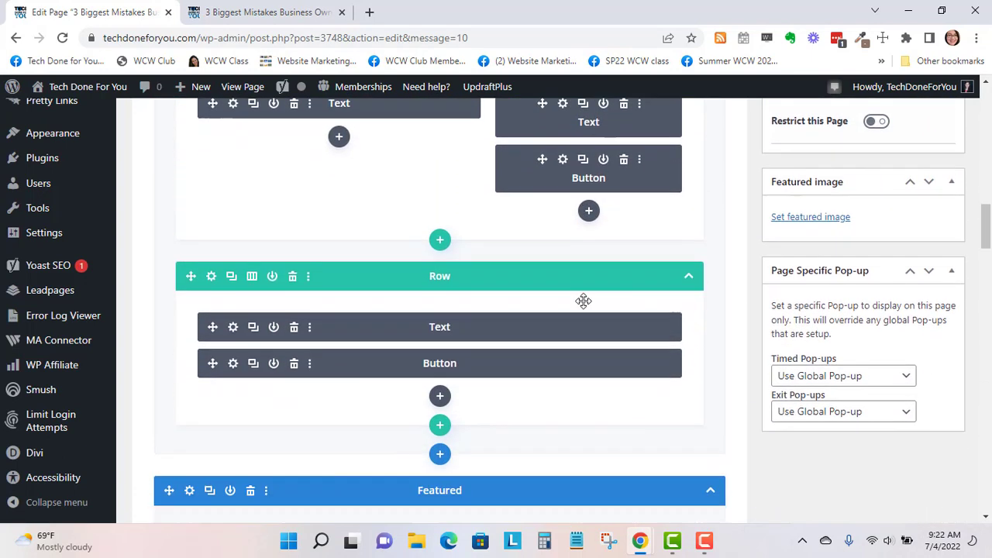
scroll(584, 301, "down", 6)
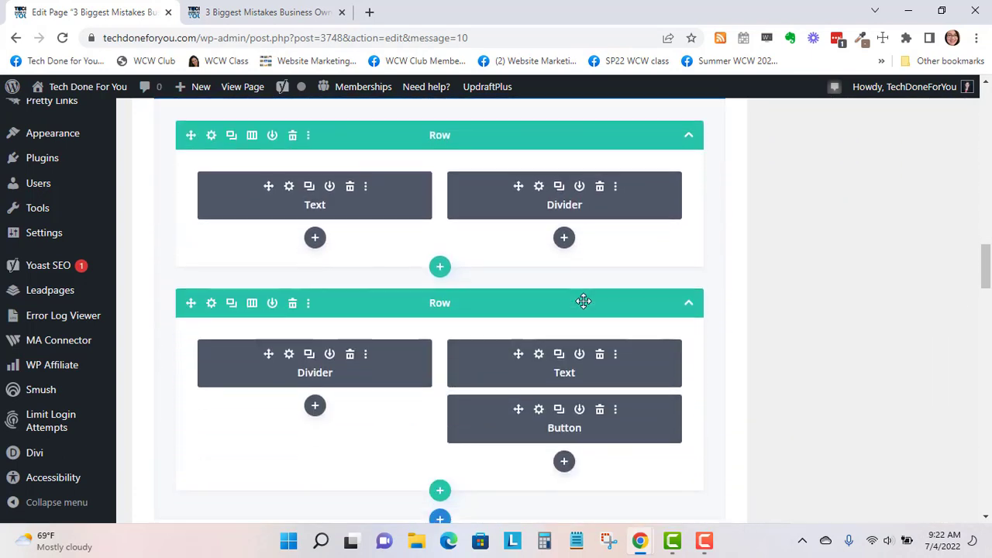
scroll(584, 301, "down", 5)
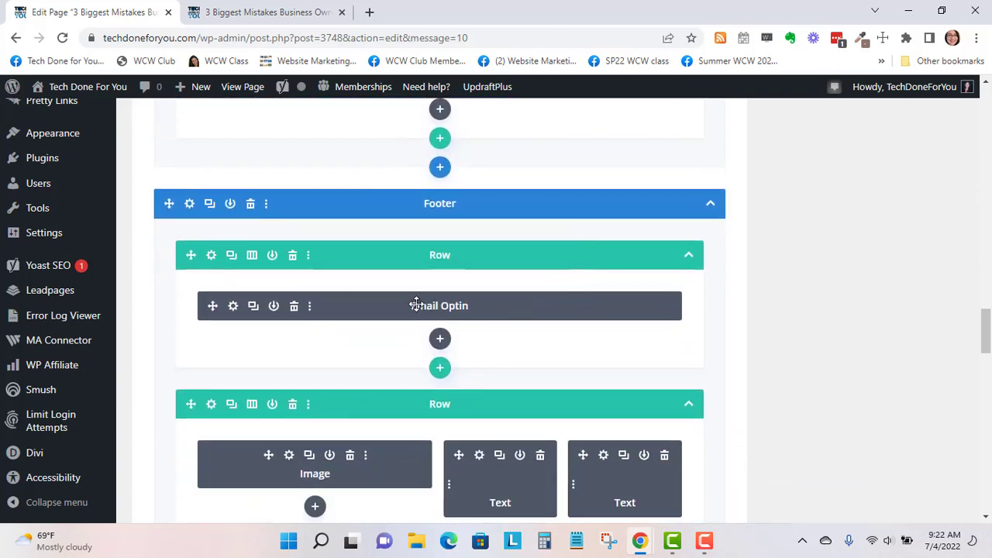
left_click(233, 308)
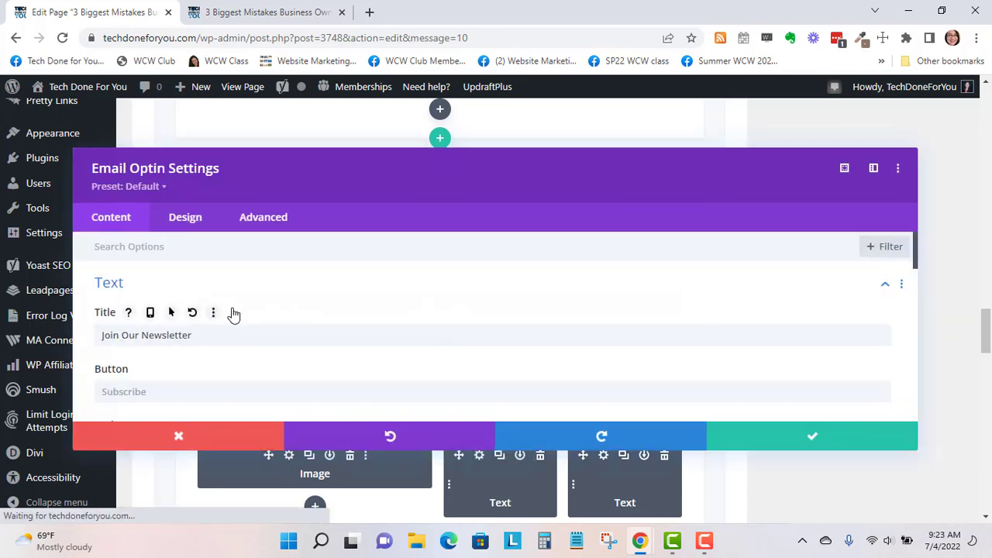
left_click_drag(222, 337, 73, 348)
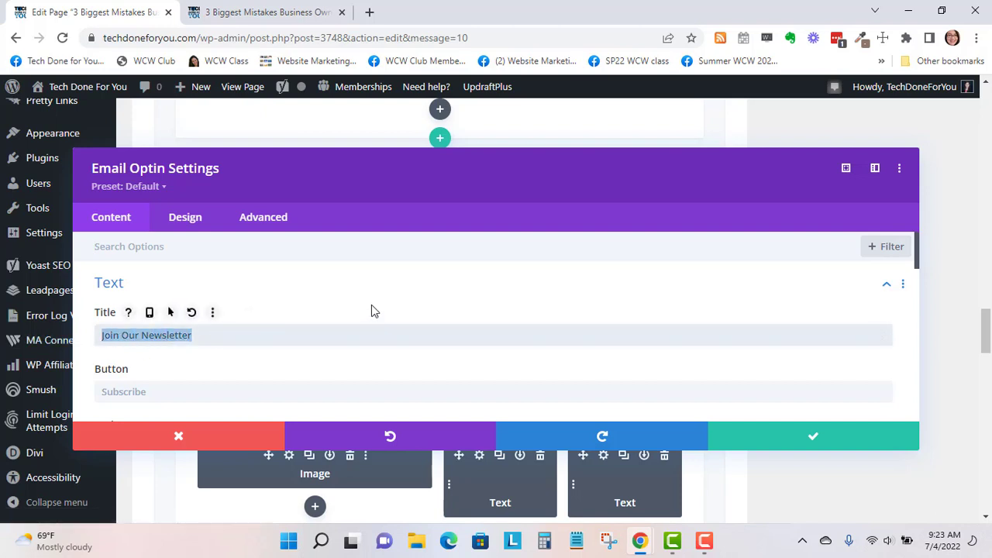
type("Register for the webinar")
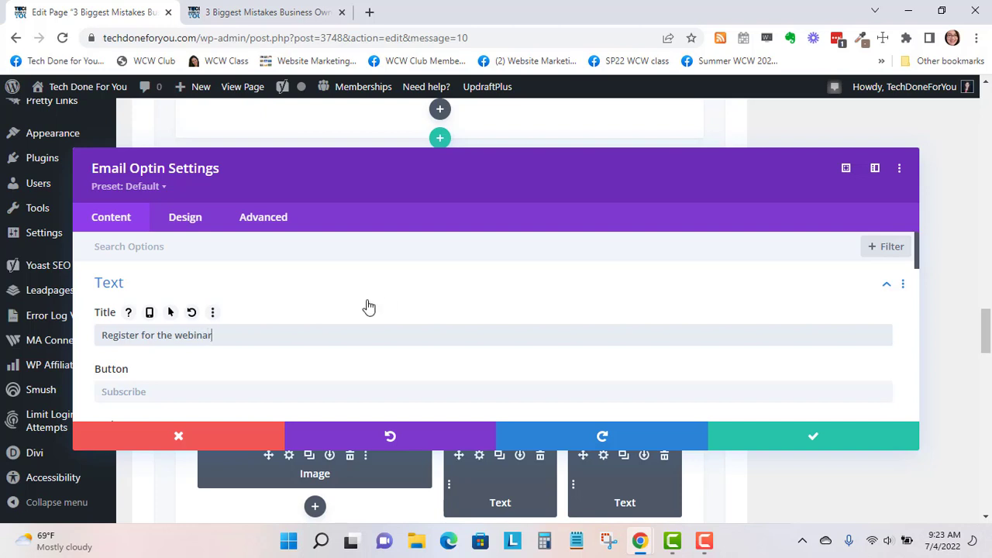
- Set the Email Optin module's button text to "Register Now"
scroll(370, 305, "down", 1)
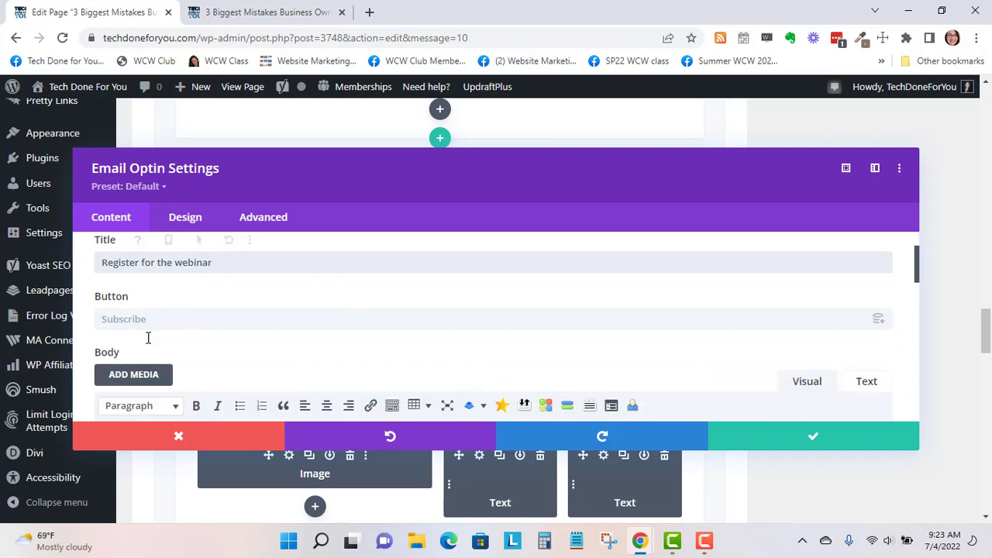
left_click(156, 318)
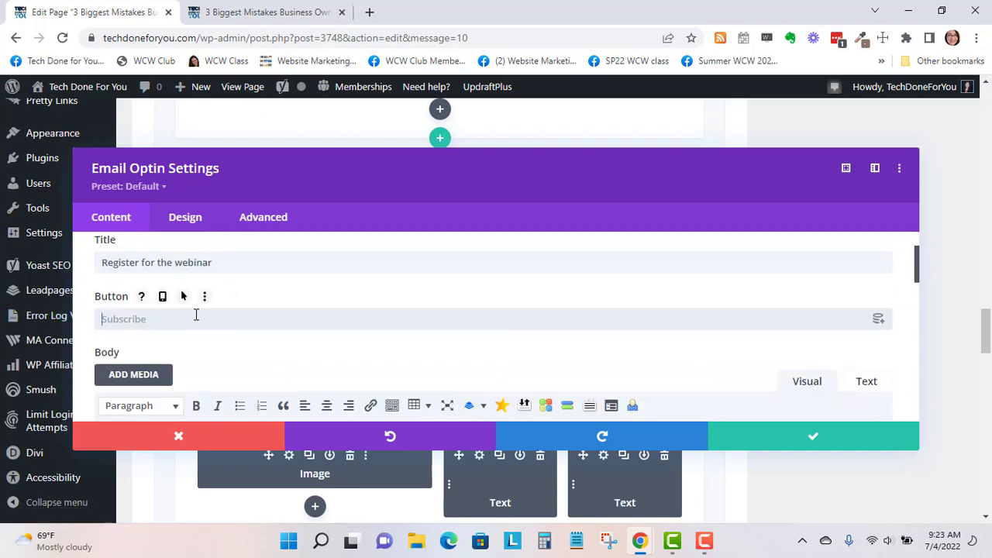
type("Register Now")
- Set the Email Optin module's admin label to "Opt-in to webinar"
scroll(196, 316, "down", 5)
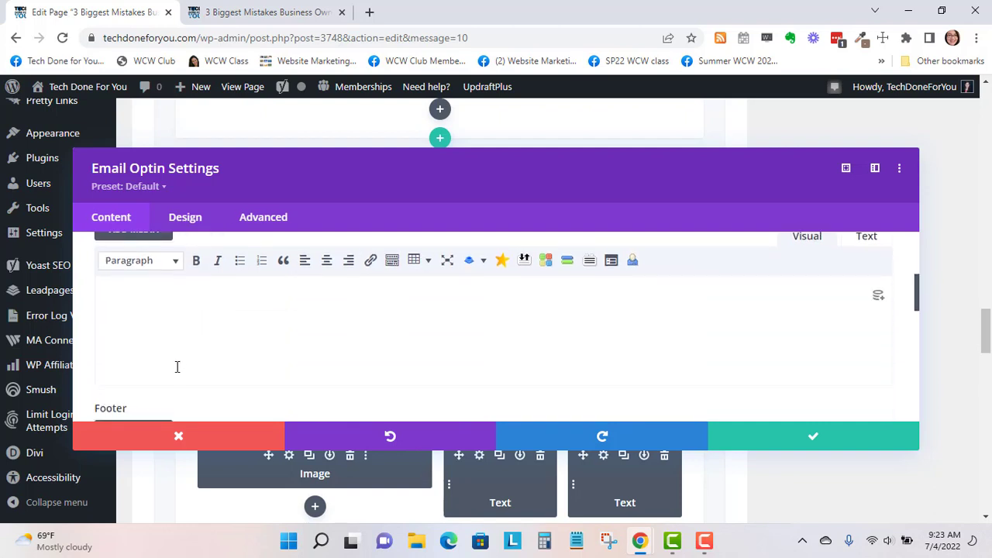
scroll(167, 376, "down", 6)
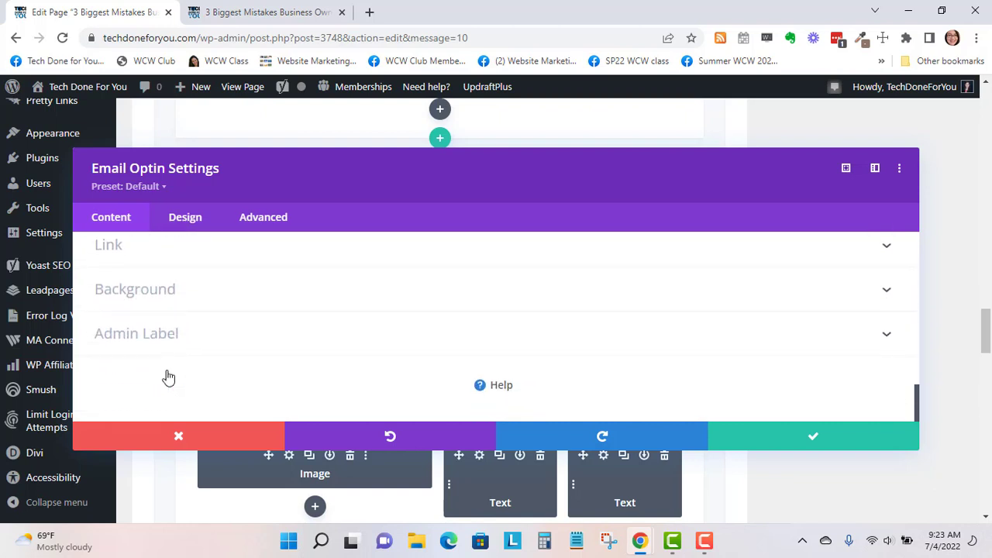
left_click(152, 351)
left_click(159, 325)
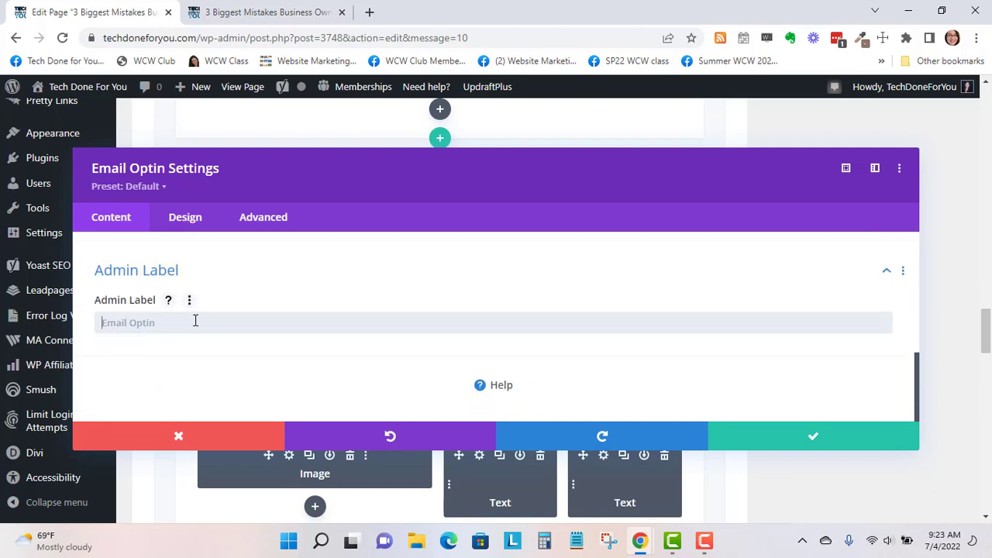
type("Opt-in to webinar")
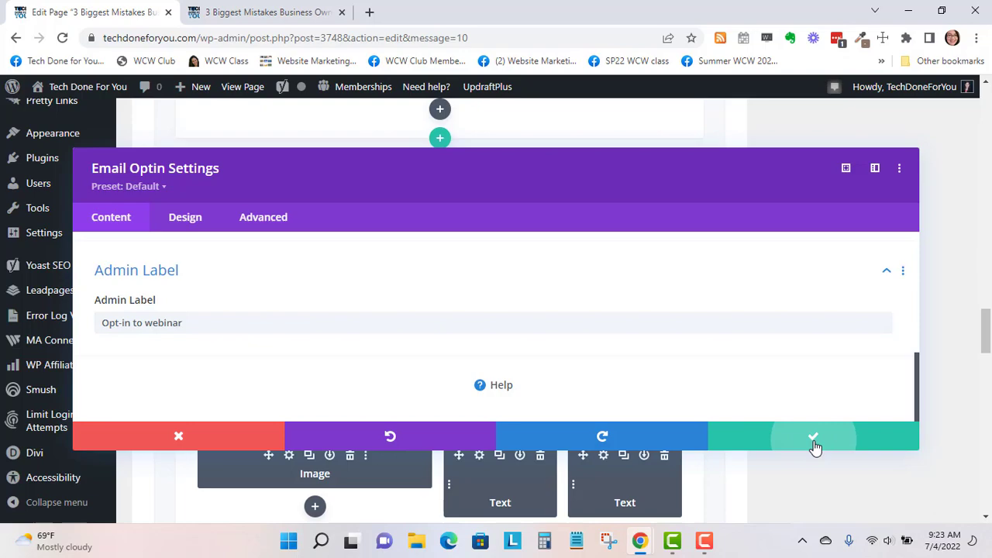
- Save the Email Optin module's settings and publish the page
left_click(815, 444)
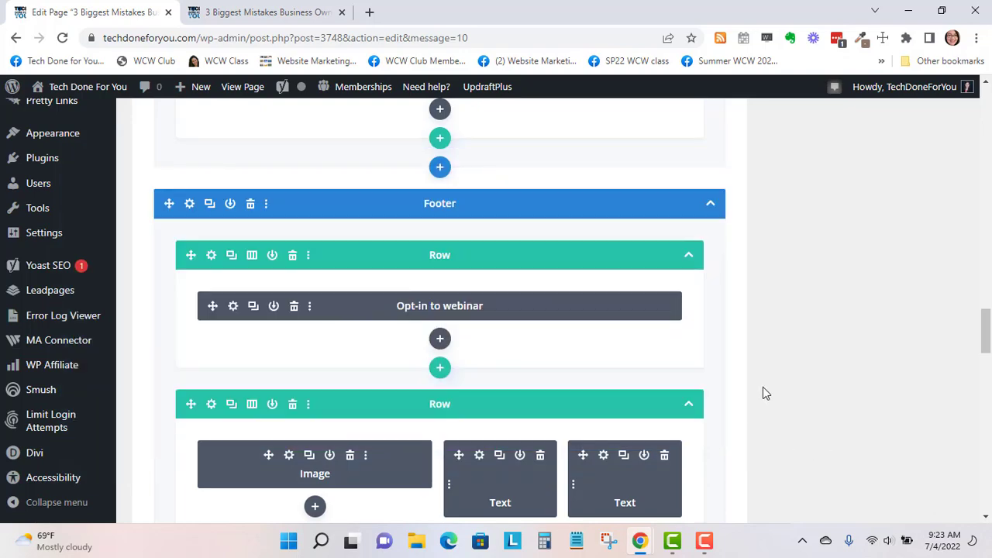
scroll(897, 342, "up", 4)
scroll(897, 341, "up", 10)
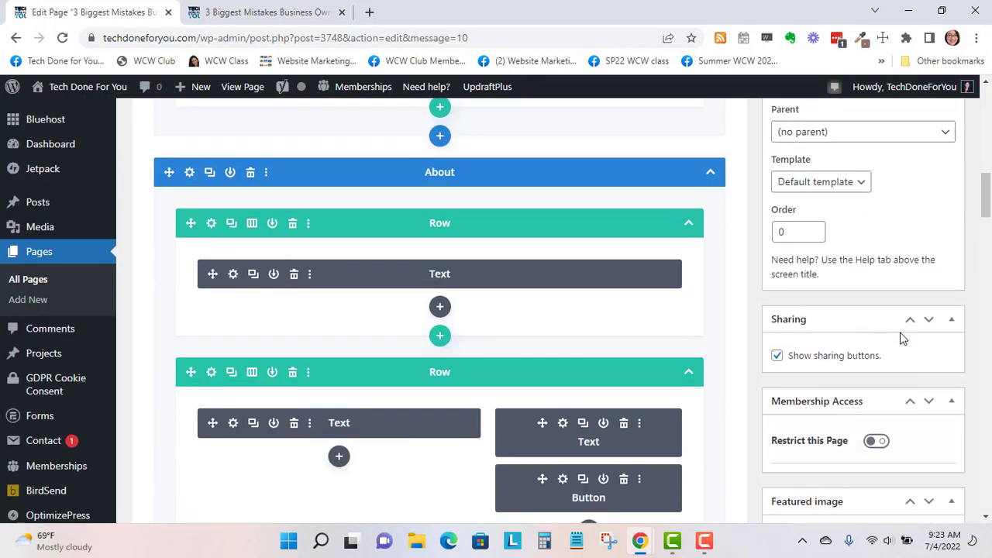
scroll(901, 338, "up", 4)
left_click(943, 316)
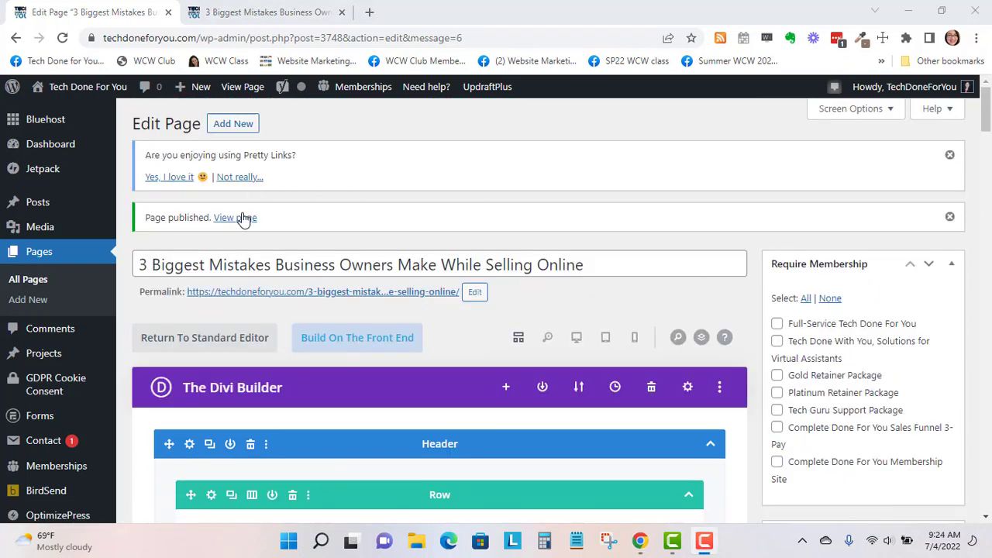
- View the published page and examine its sections down to the webinar registration form
left_click(240, 218)
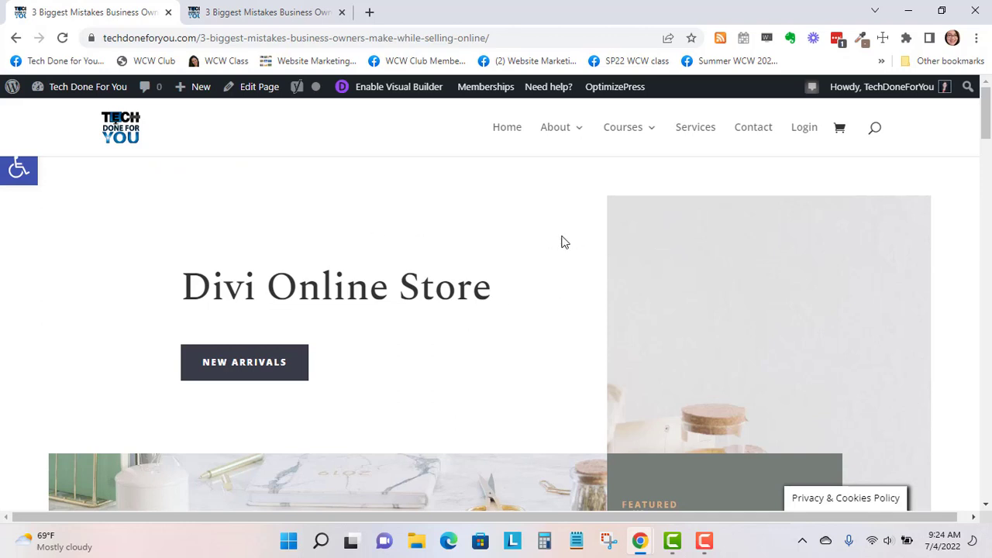
scroll(338, 276, "down", 2)
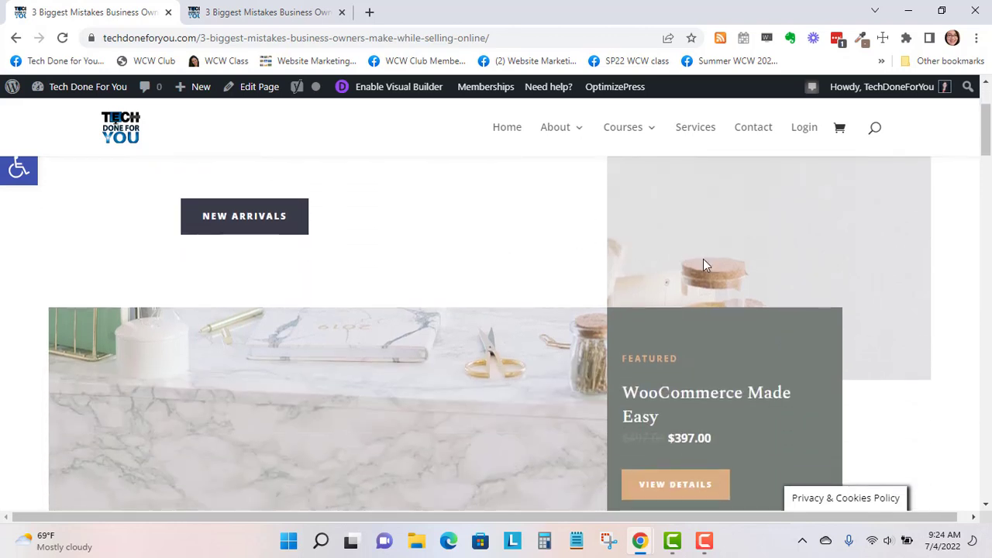
scroll(704, 263, "down", 3)
scroll(706, 265, "down", 3)
scroll(711, 283, "down", 10)
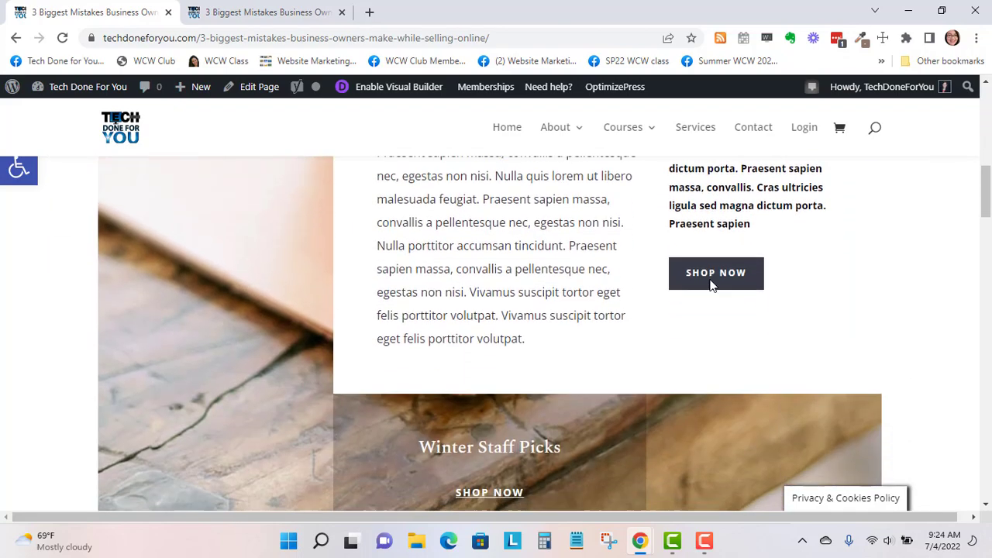
scroll(711, 285, "down", 9)
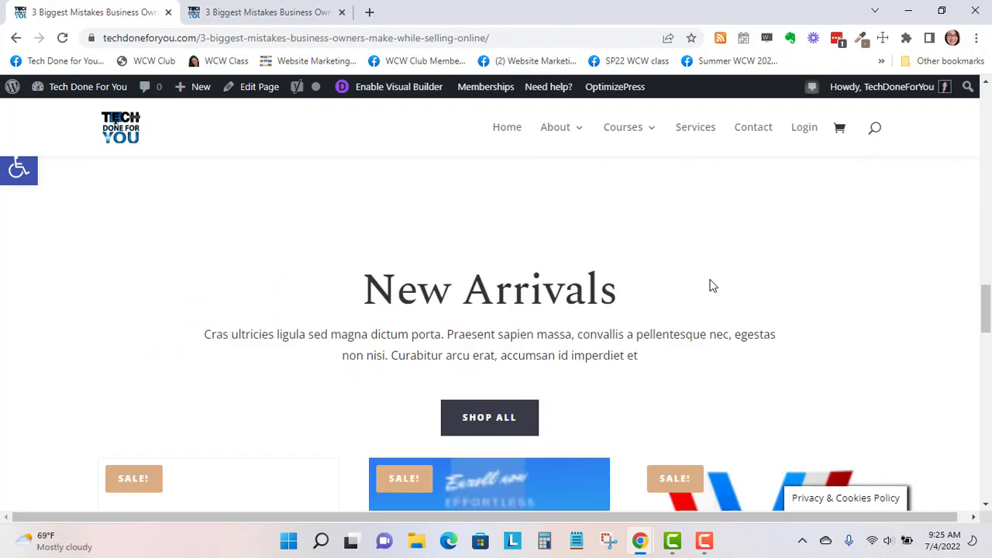
scroll(710, 281, "down", 8)
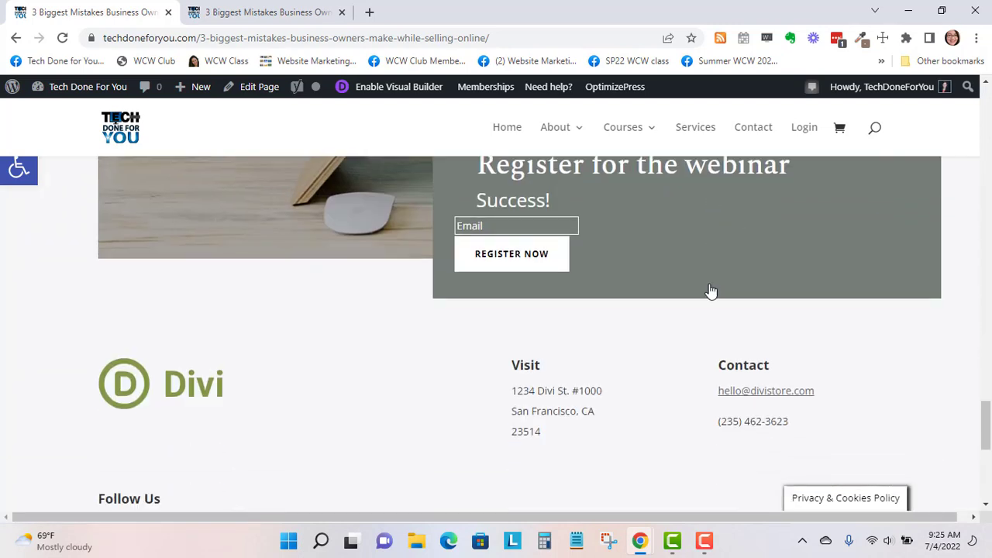
scroll(709, 290, "up", 1)
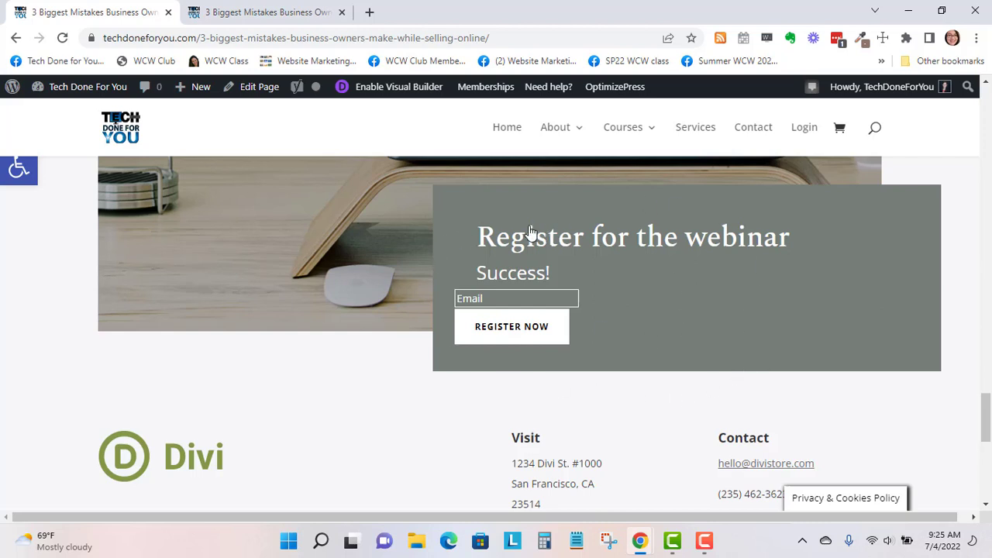
- Reopen the page for editing and set the Header section's Text module content to "3 Biggest Mistakes Business Owners Make While Selling Online"
left_click(254, 12)
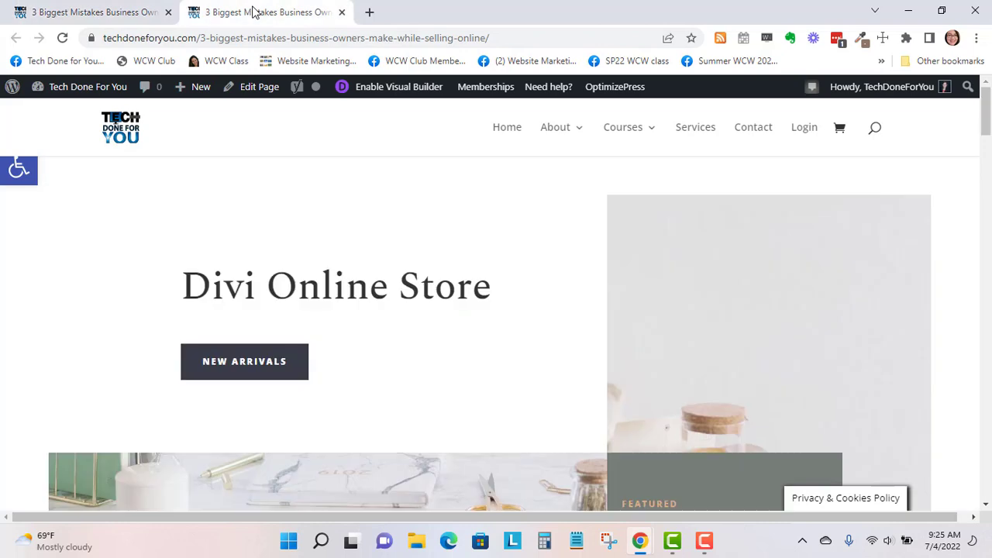
left_click(262, 87)
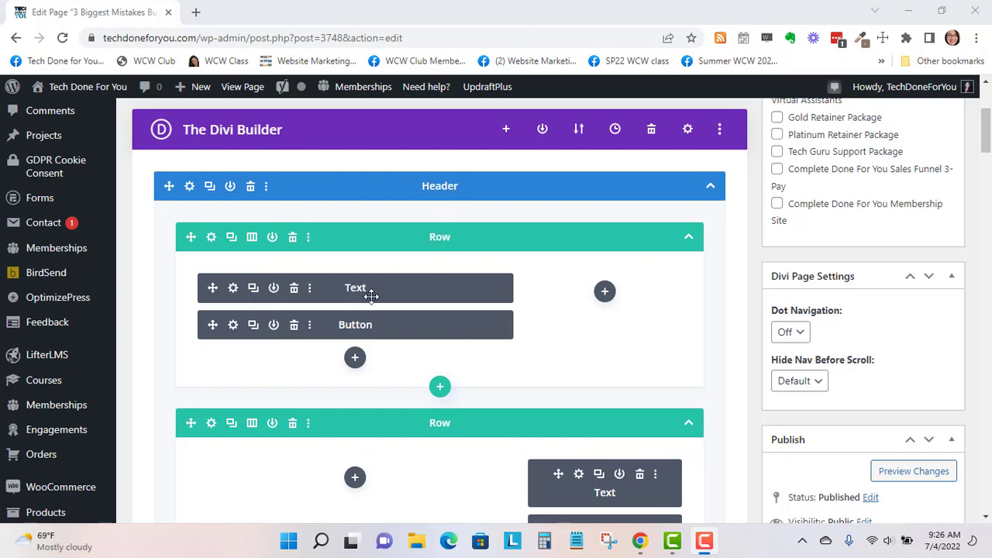
left_click(232, 290)
scroll(291, 365, "down", 2)
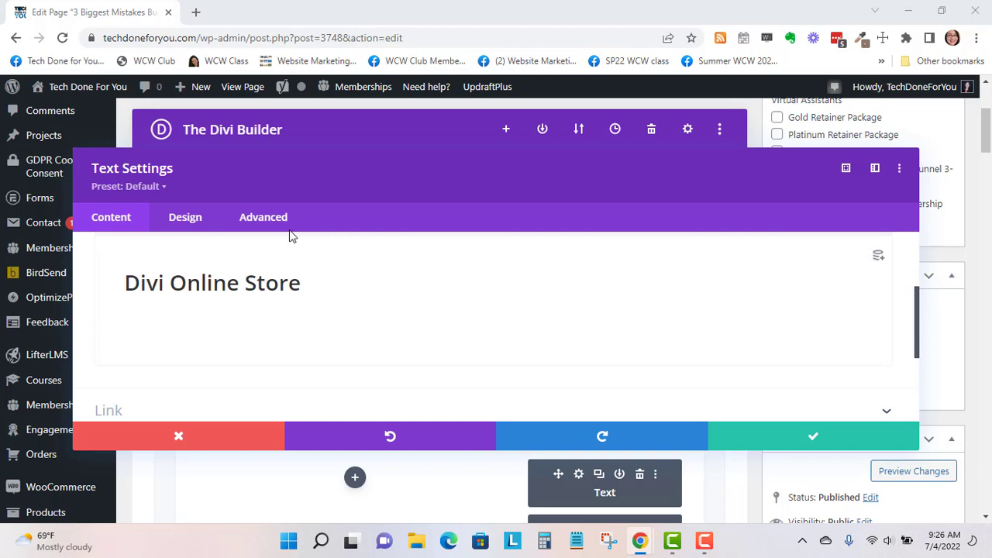
left_click_drag(316, 289, 96, 291)
right_click(167, 290)
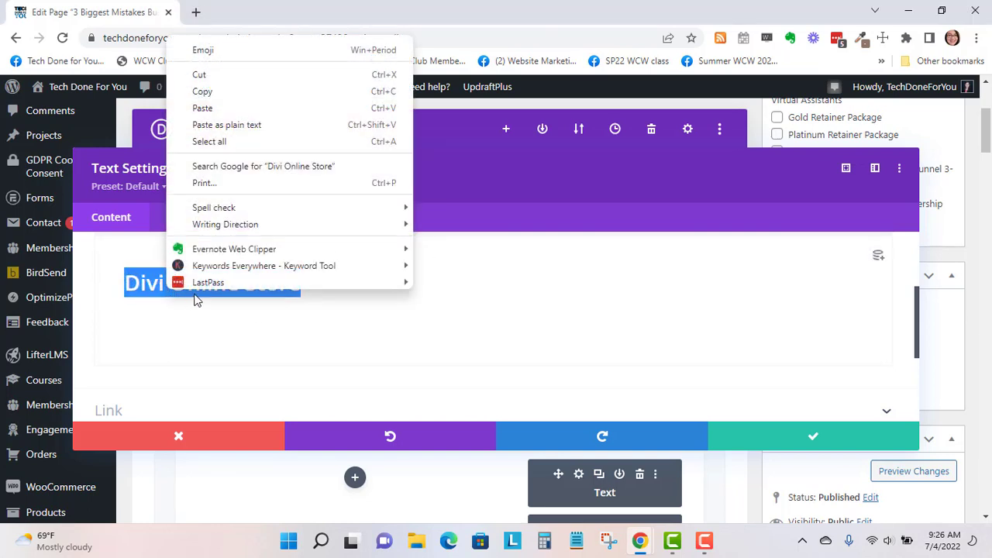
left_click(232, 142)
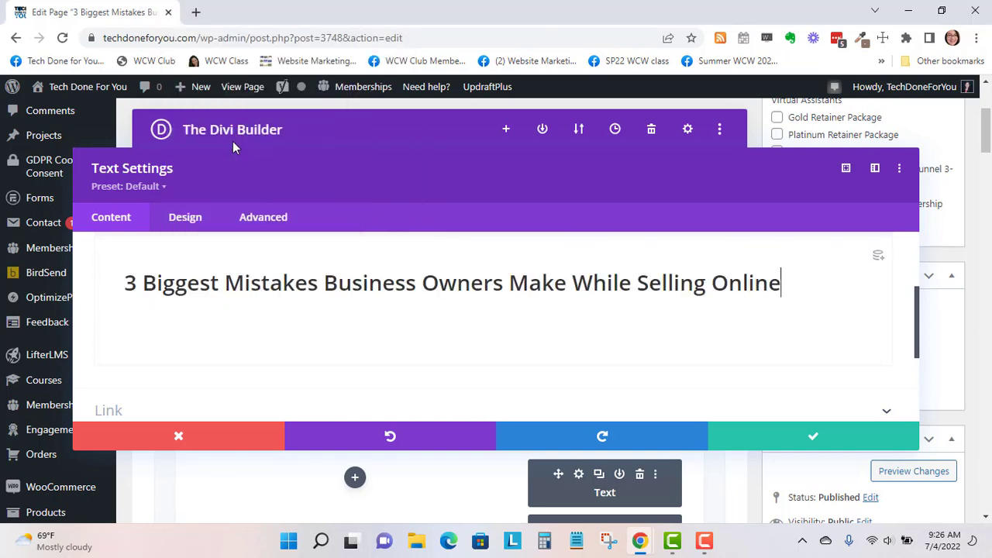
- Set the Header Text module's admin label to "3 Biggest Mistakes Business Owners Make While Selling Online" and save the module
scroll(239, 337, "down", 3)
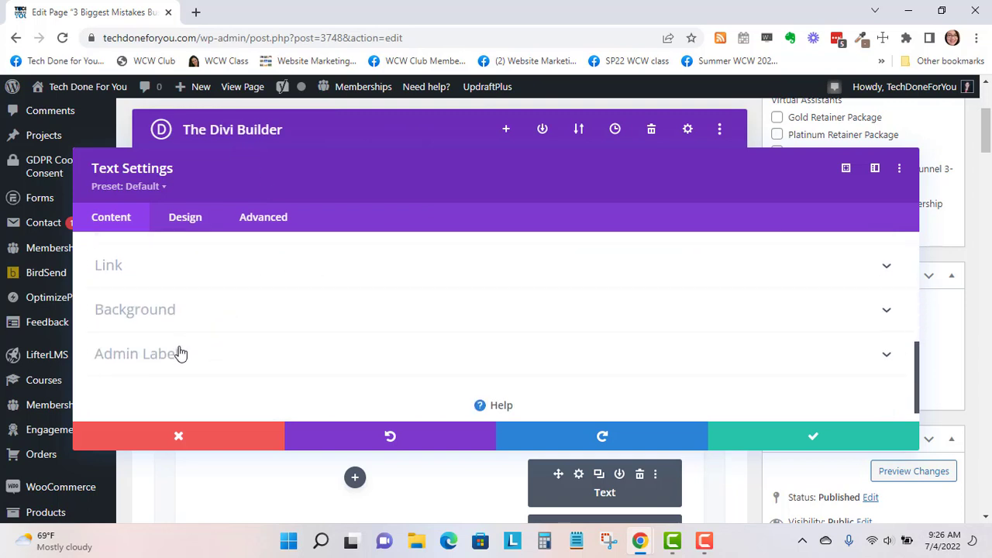
left_click(182, 353)
left_click(167, 329)
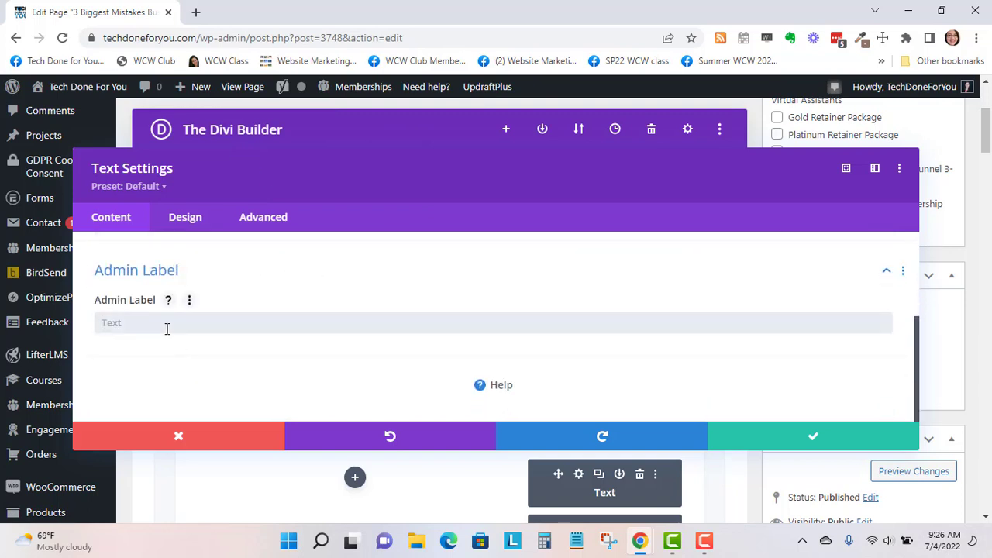
type("3 Biggest Mistakes Business Owners Make While Selling Online")
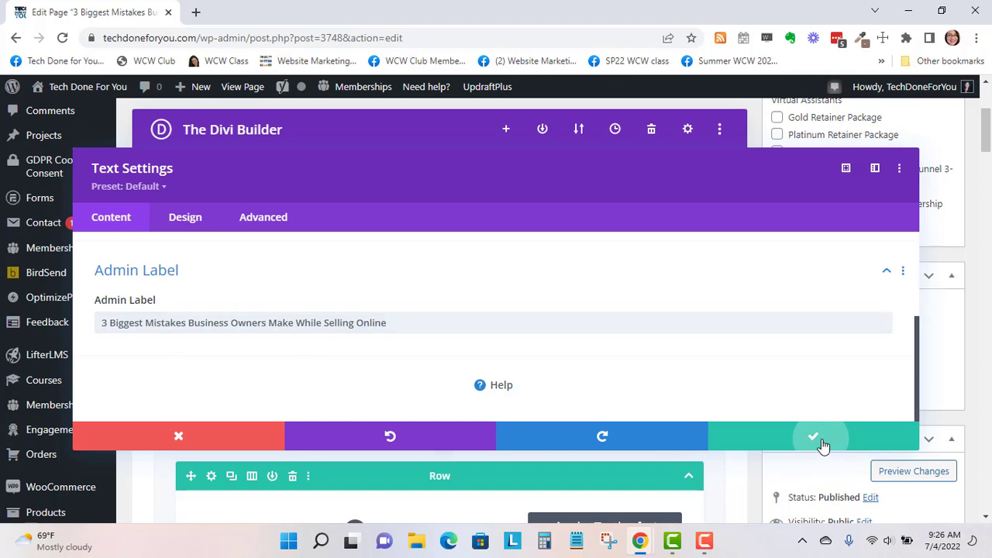
left_click(823, 445)
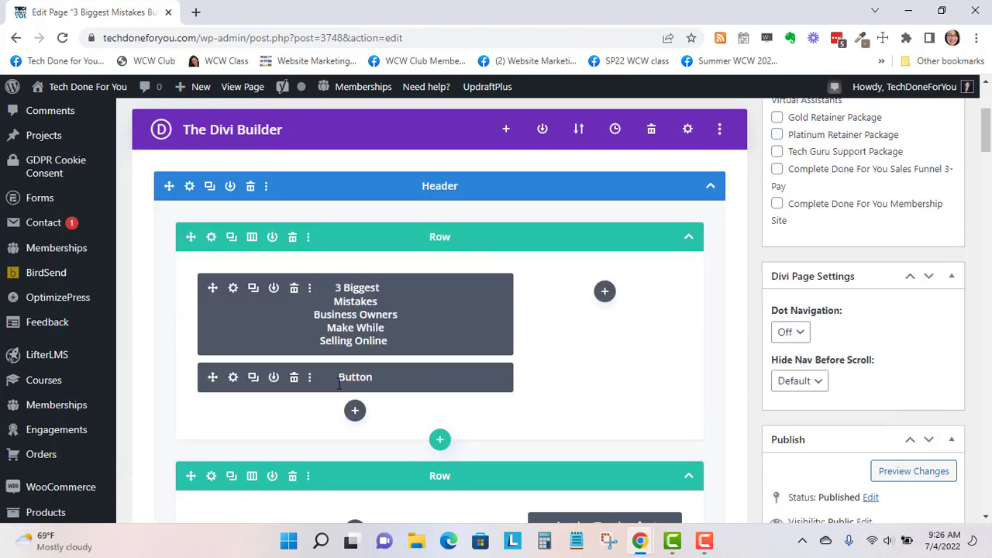
- Set the text of the Header section's Button module to "Register Now"
left_click(234, 378)
left_click(233, 378)
left_click_drag(204, 336, 94, 334)
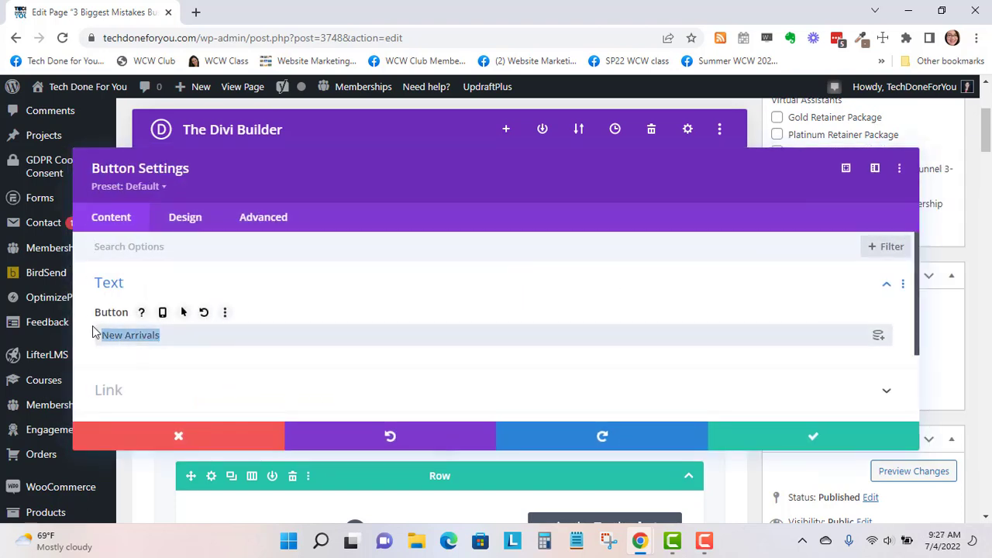
type("Register ")
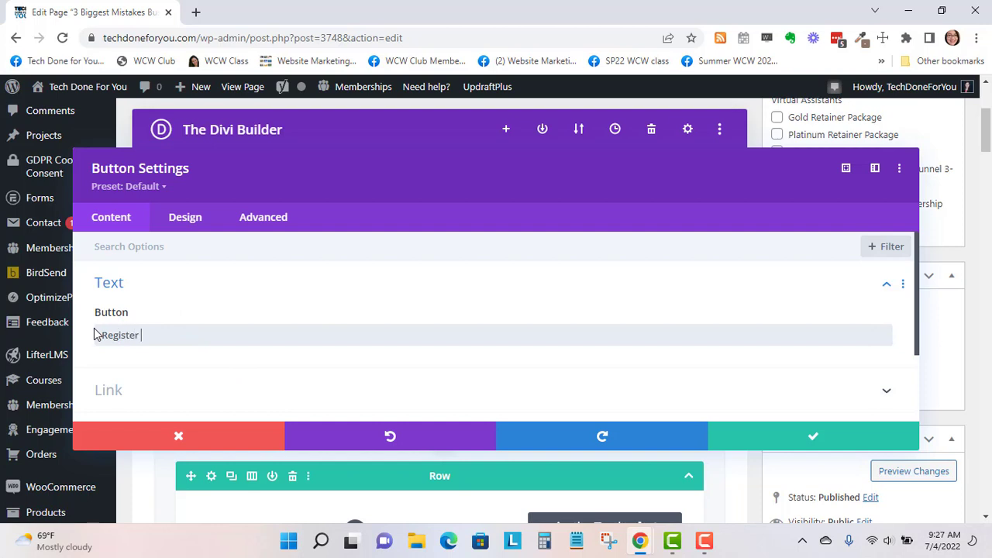
type("Now")
- Set the Header Button module's admin label to "Register" and save the module
scroll(108, 339, "down", 2)
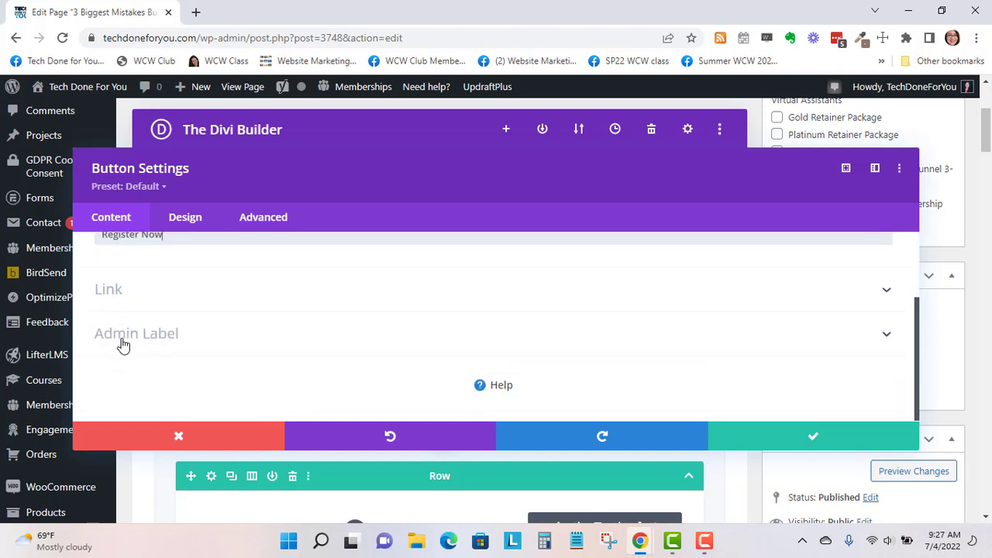
left_click(173, 347)
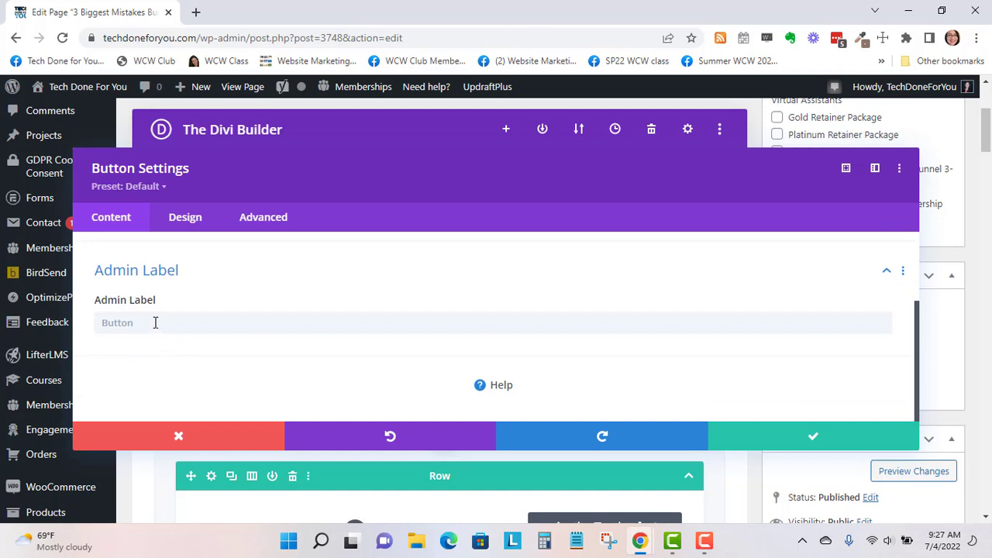
left_click(155, 323)
type("Register")
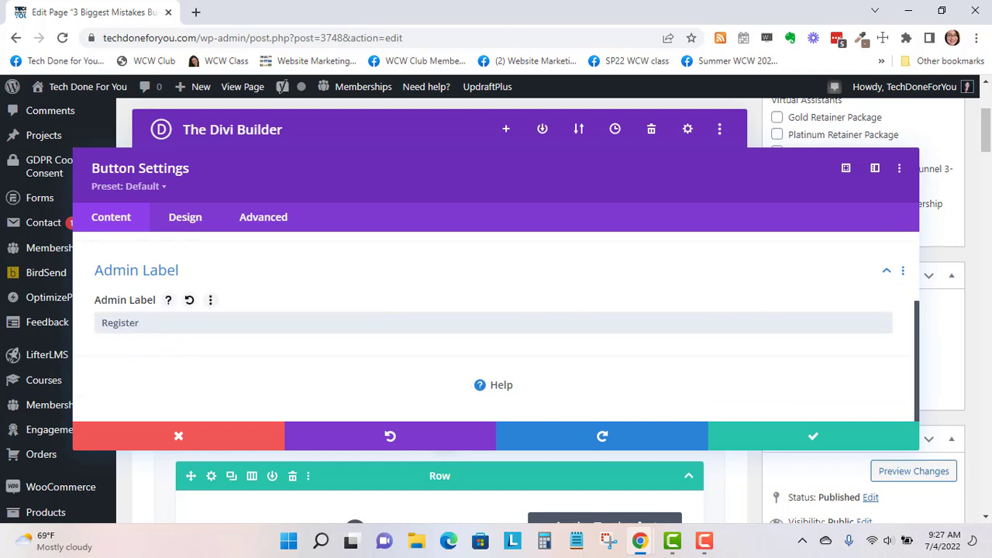
left_click(812, 437)
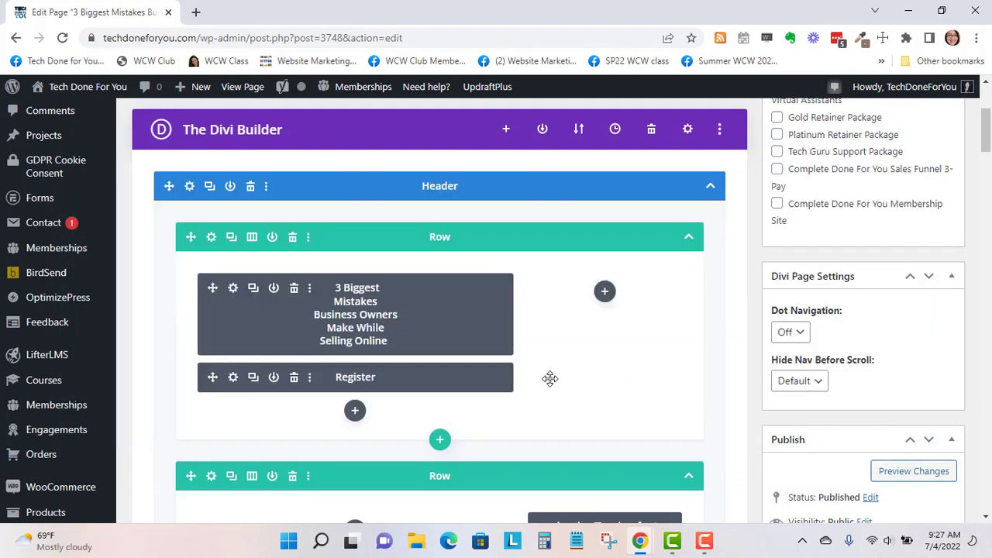
- Delete the Header section's second row with the Woo product modules, along with the entire About and Featured sections
scroll(548, 380, "down", 3)
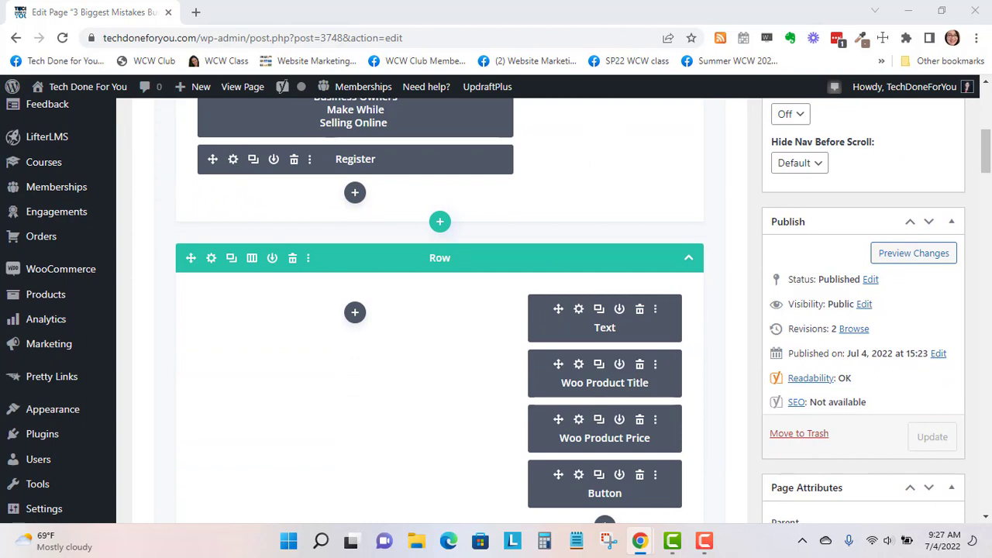
left_click(293, 264)
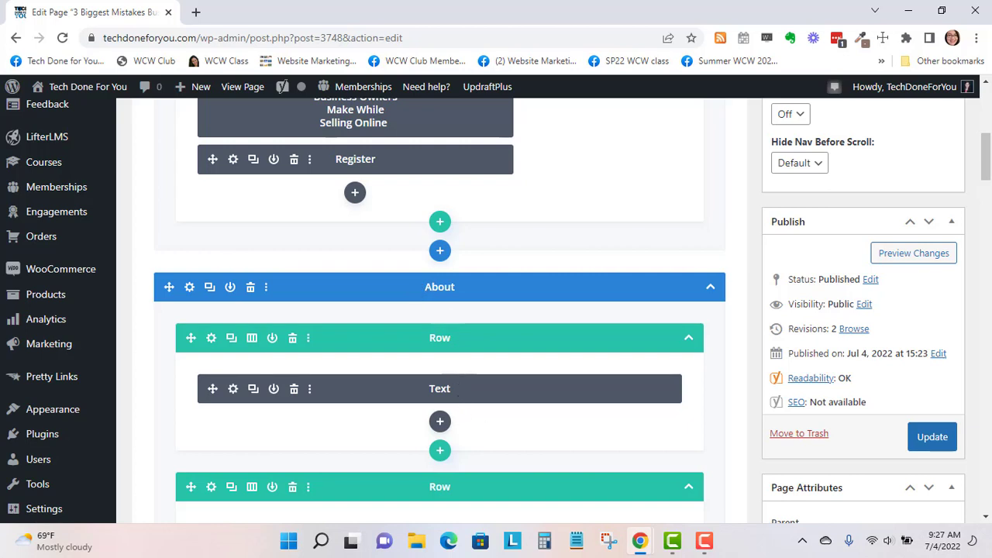
left_click(251, 287)
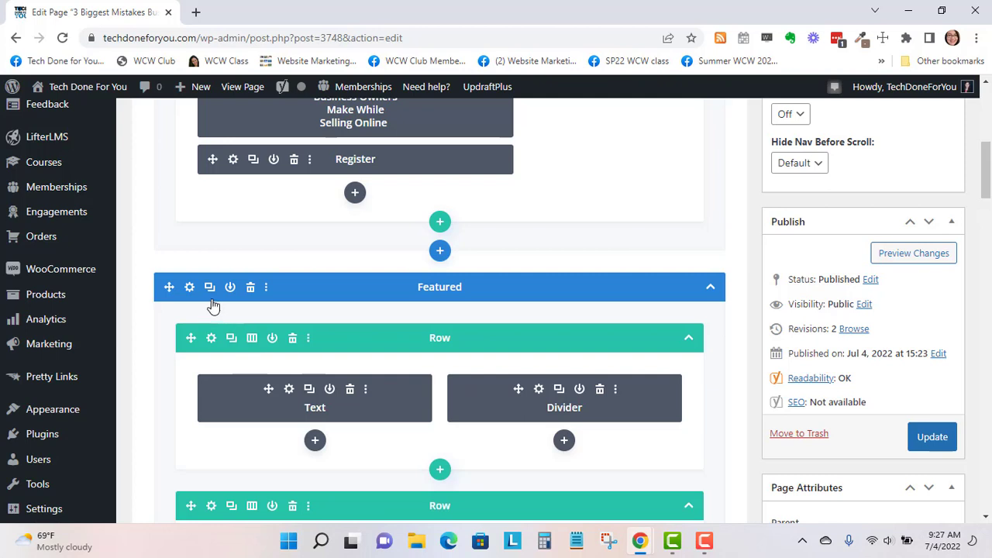
left_click(251, 288)
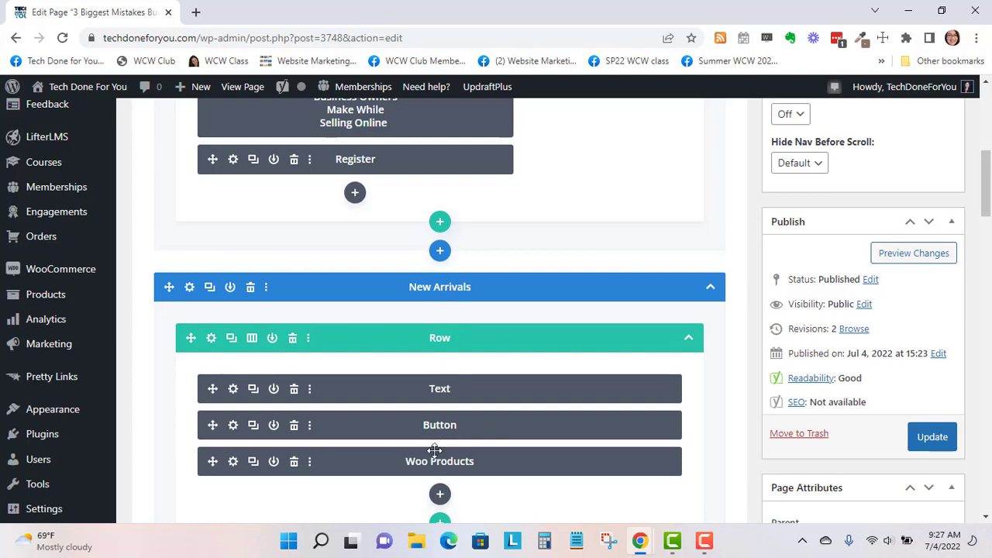
- Delete the Woo Products module from the New Arrivals section and the Footer row containing the Image and two Text modules
left_click(293, 461)
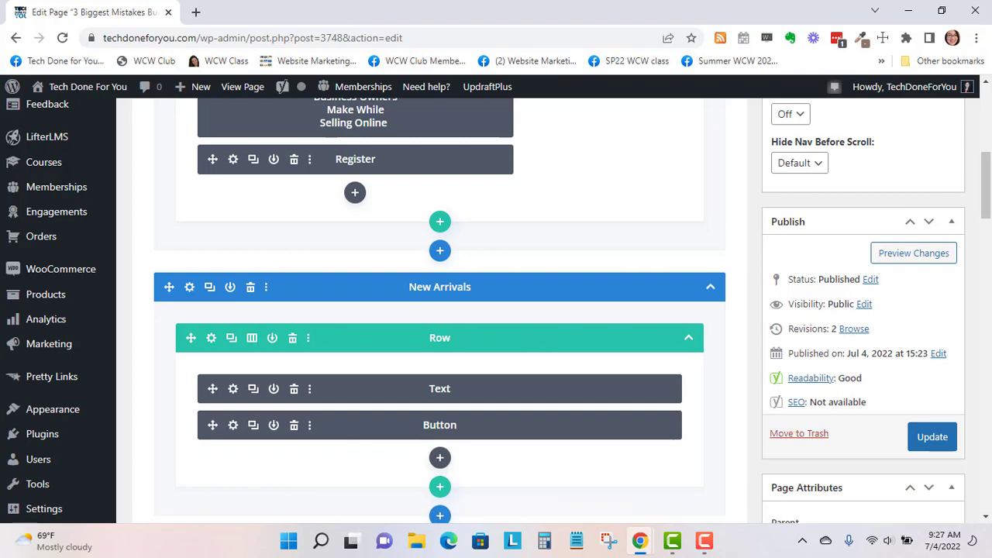
scroll(455, 423, "down", 4)
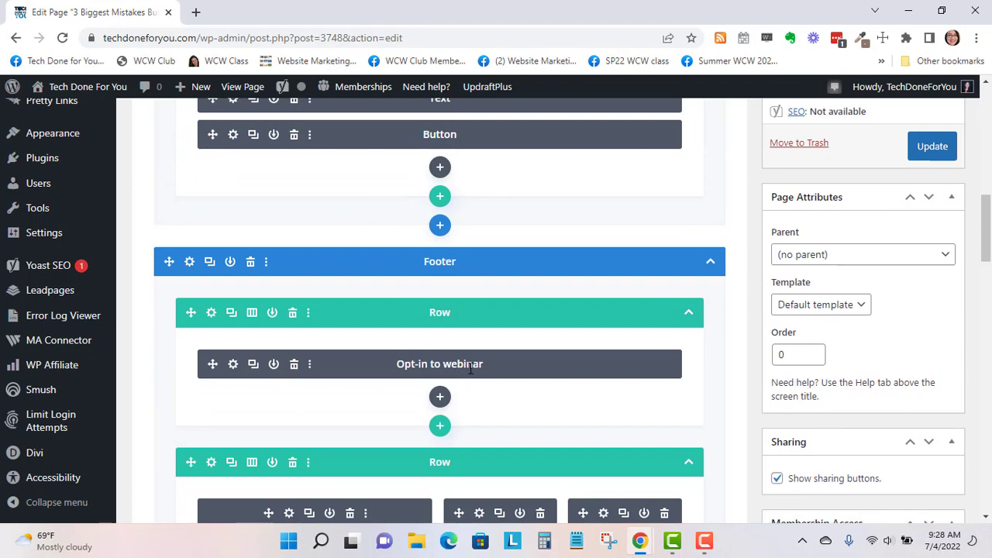
scroll(471, 368, "down", 2)
scroll(471, 411, "down", 1)
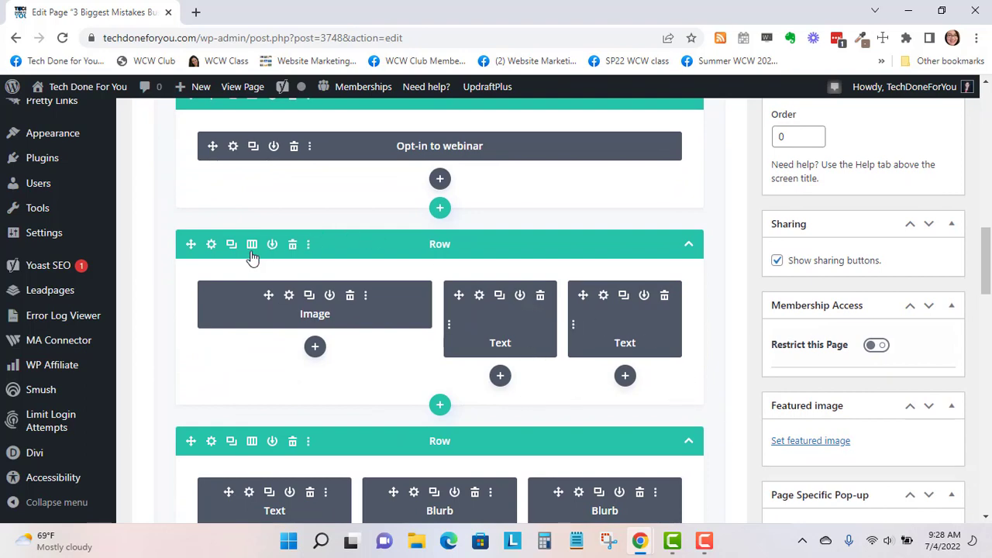
left_click(292, 247)
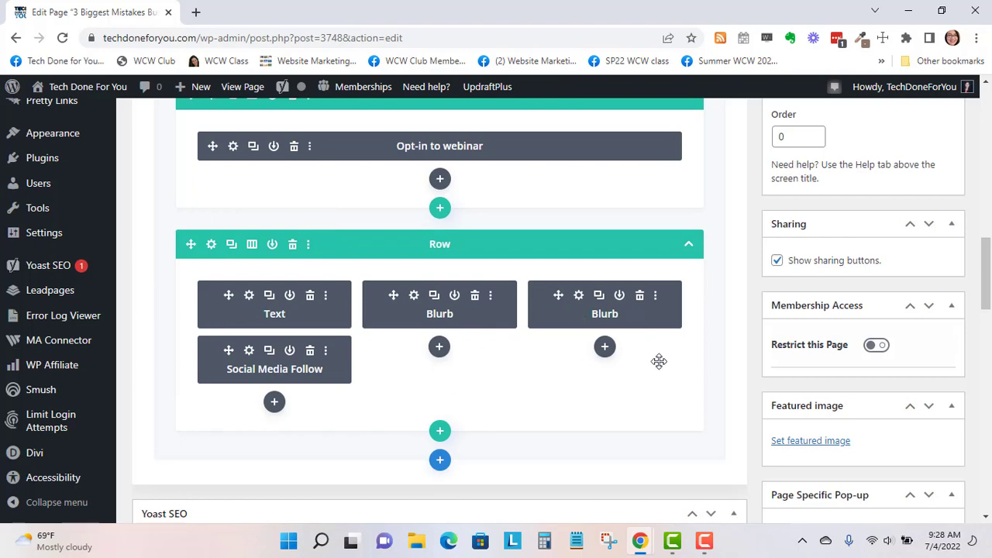
- Update the published page and view the live version to check the header and the section below it
scroll(946, 372, "up", 10)
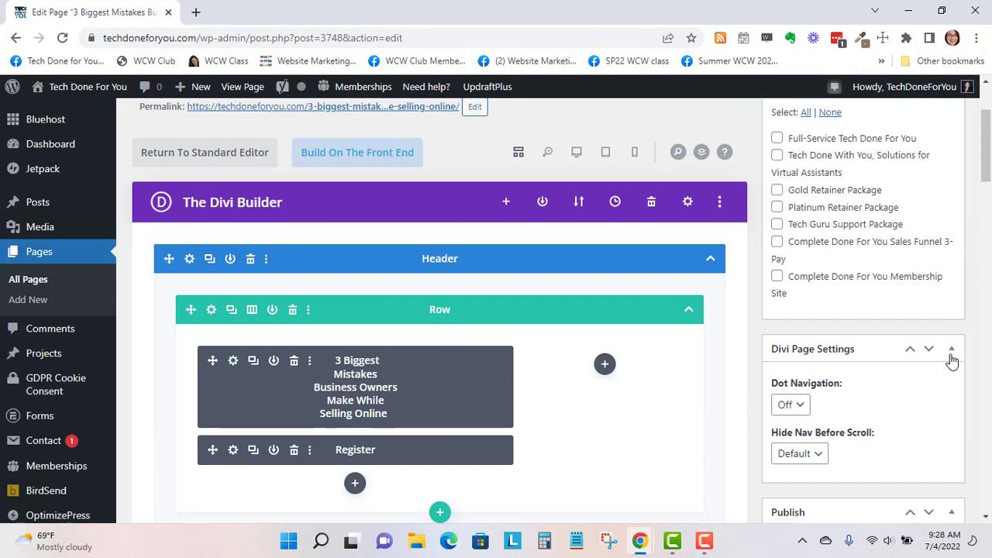
scroll(937, 376, "down", 3)
left_click(937, 437)
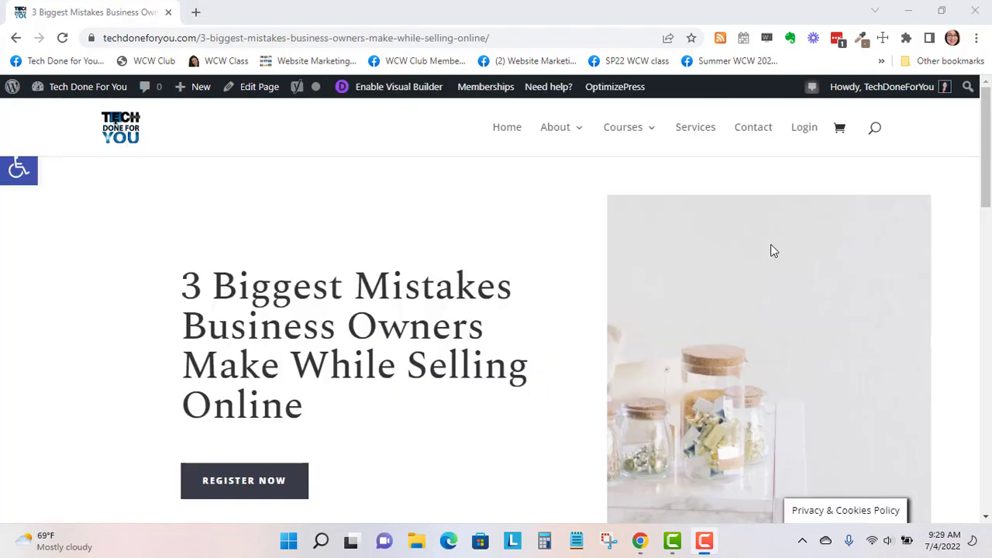
scroll(770, 250, "down", 3)
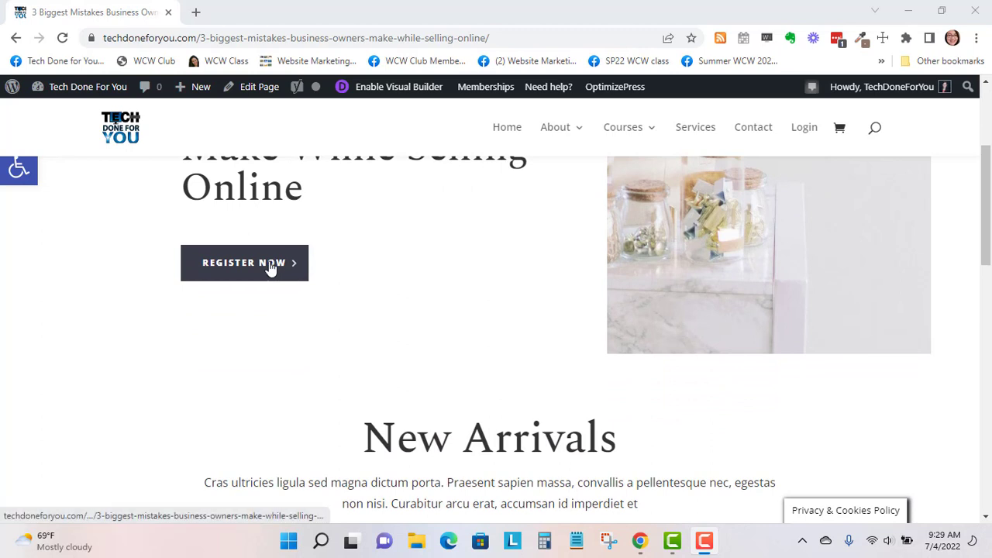
- Test the header's Register Now button on the live page and review the sections down to the social links and images
left_click(270, 268)
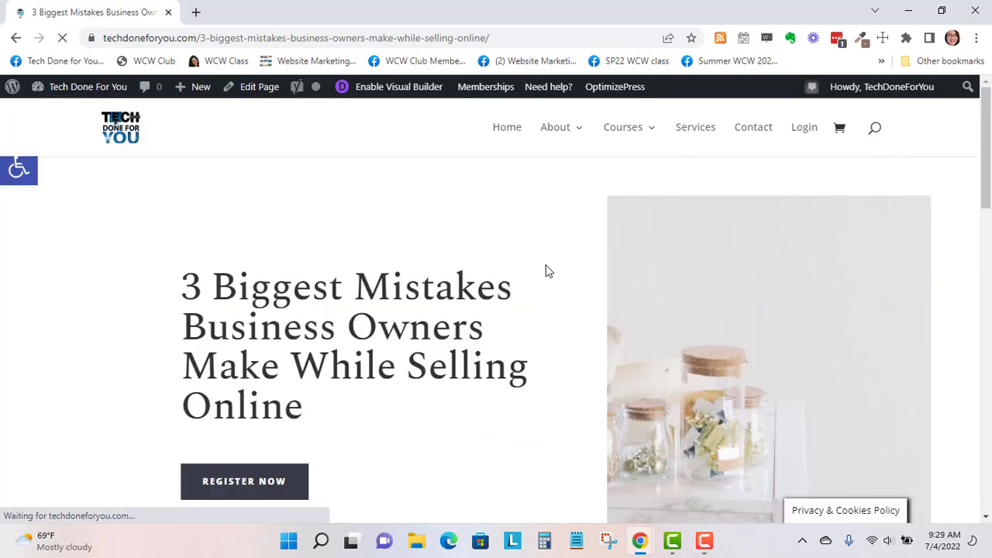
scroll(545, 265, "down", 1)
scroll(546, 271, "down", 4)
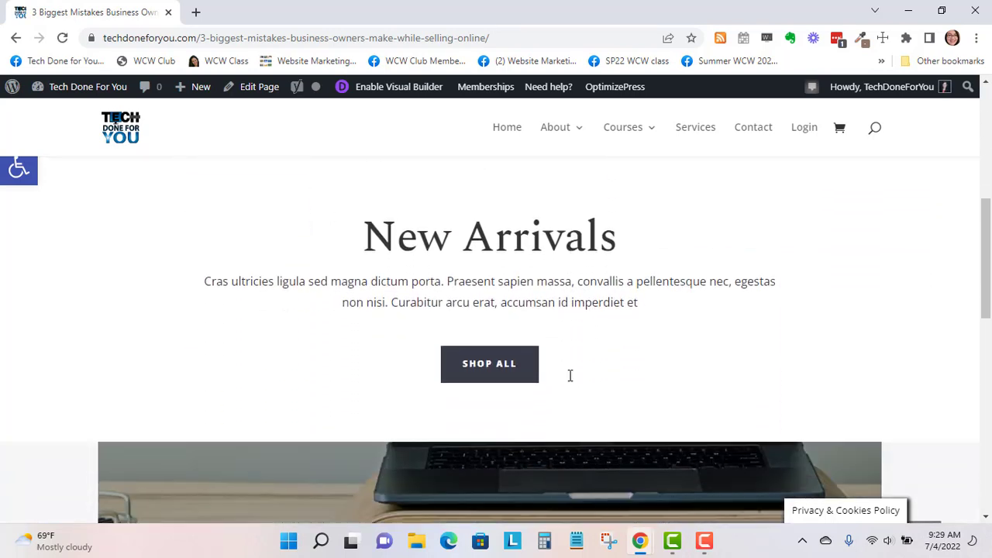
scroll(594, 285, "up", 4)
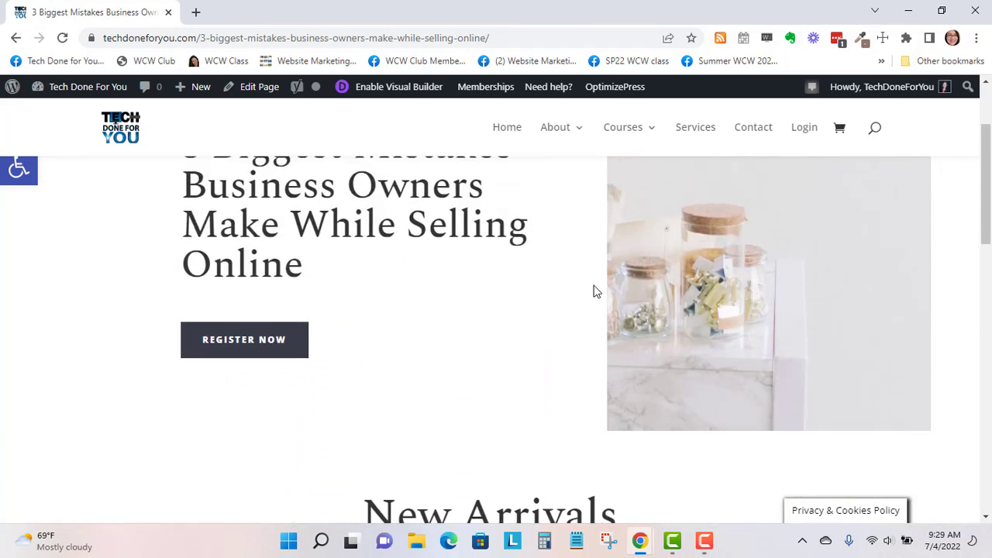
scroll(741, 275, "down", 4)
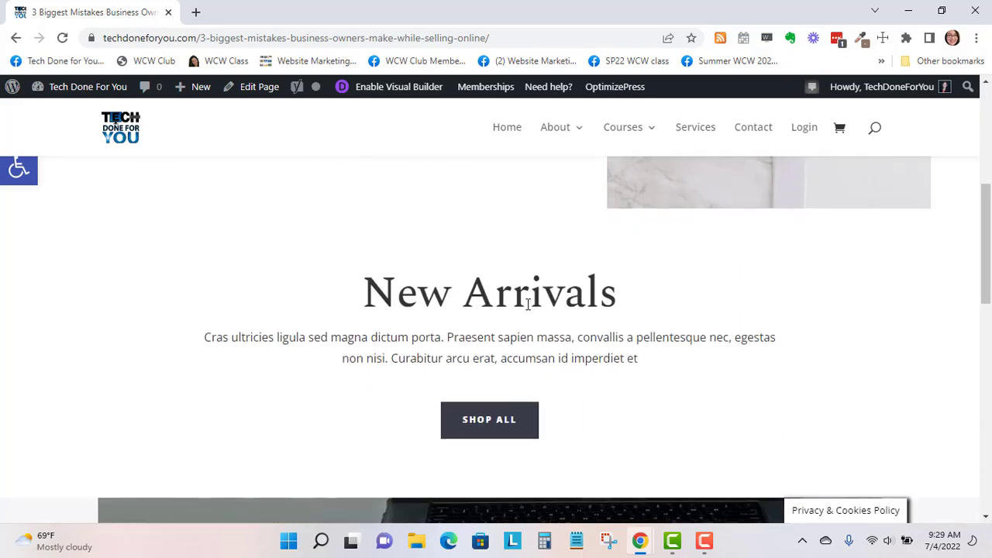
scroll(527, 304, "down", 5)
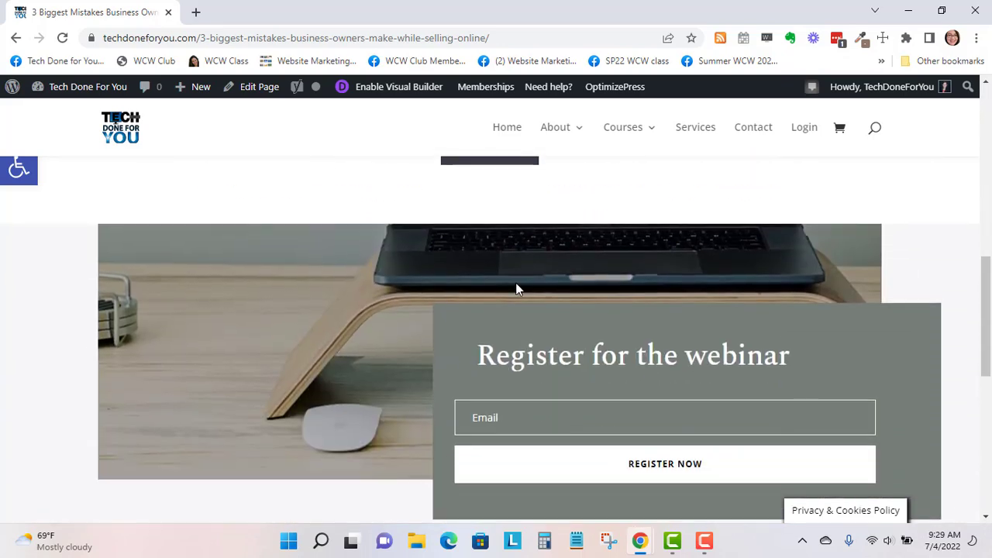
scroll(532, 313, "down", 1)
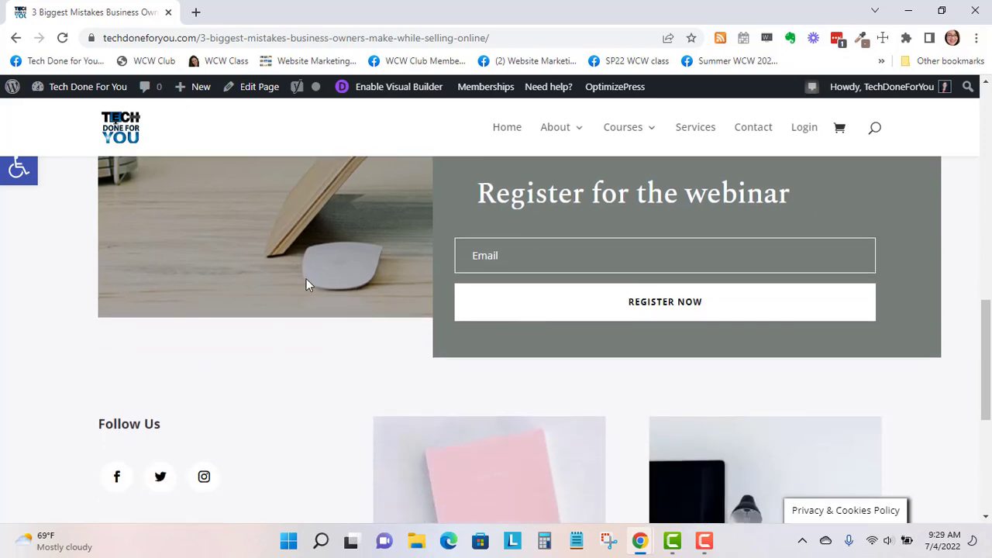
scroll(213, 301, "down", 2)
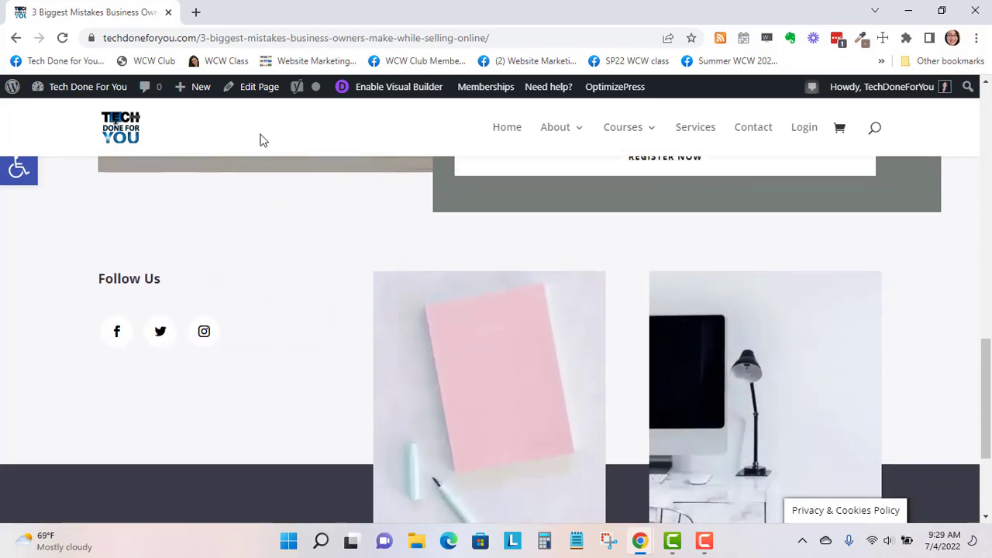
- Open the page for editing and go to the Footer section's rows in the Divi Builder
left_click(258, 90)
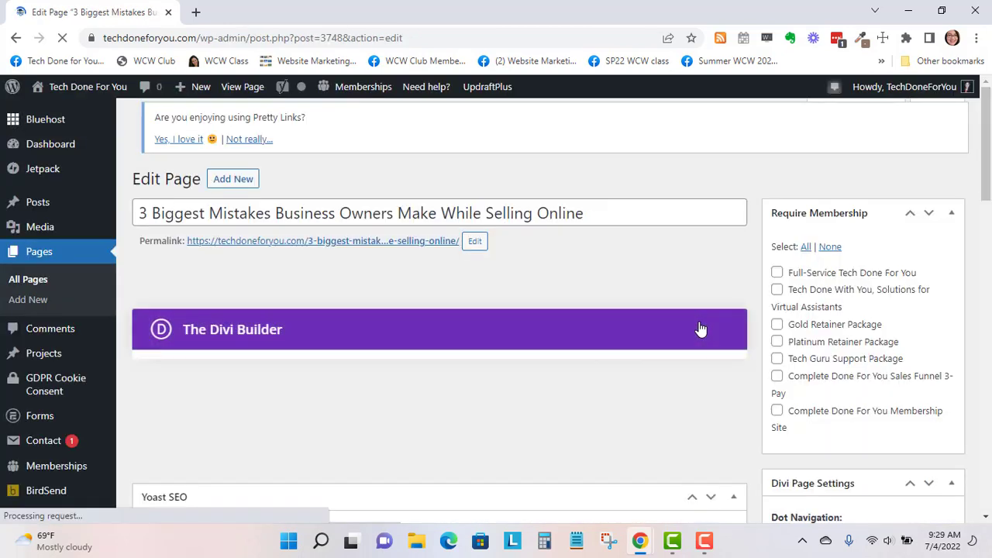
scroll(694, 329, "down", 4)
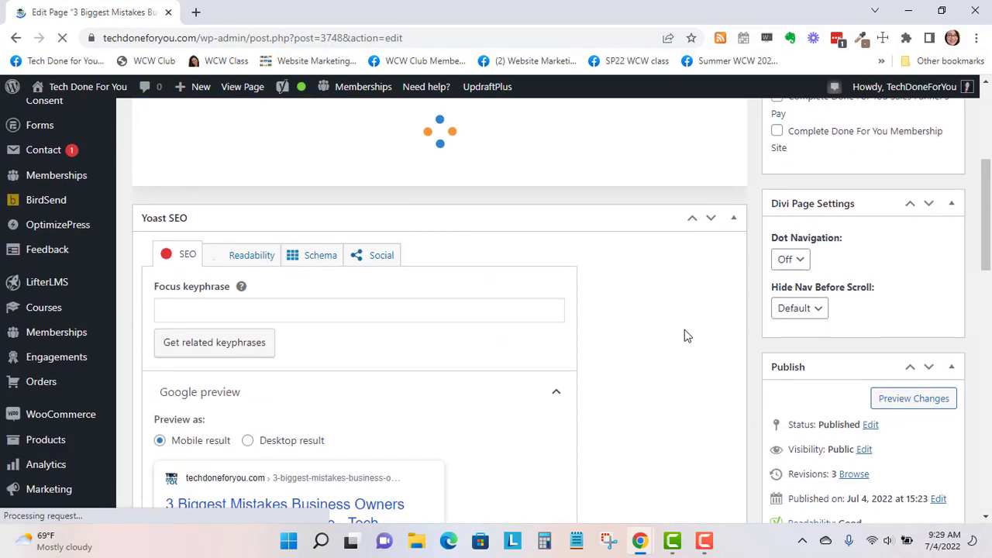
scroll(684, 335, "down", 2)
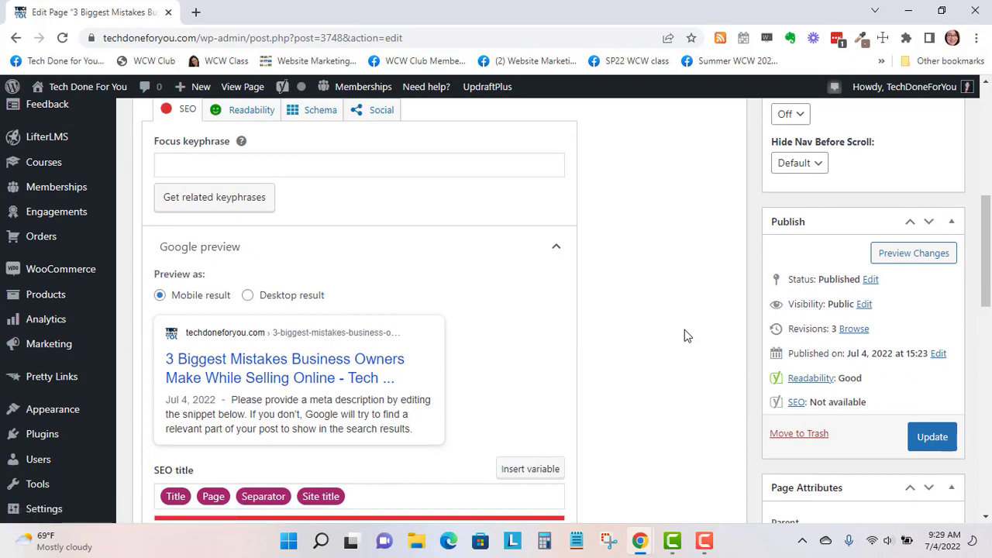
scroll(685, 329, "down", 3)
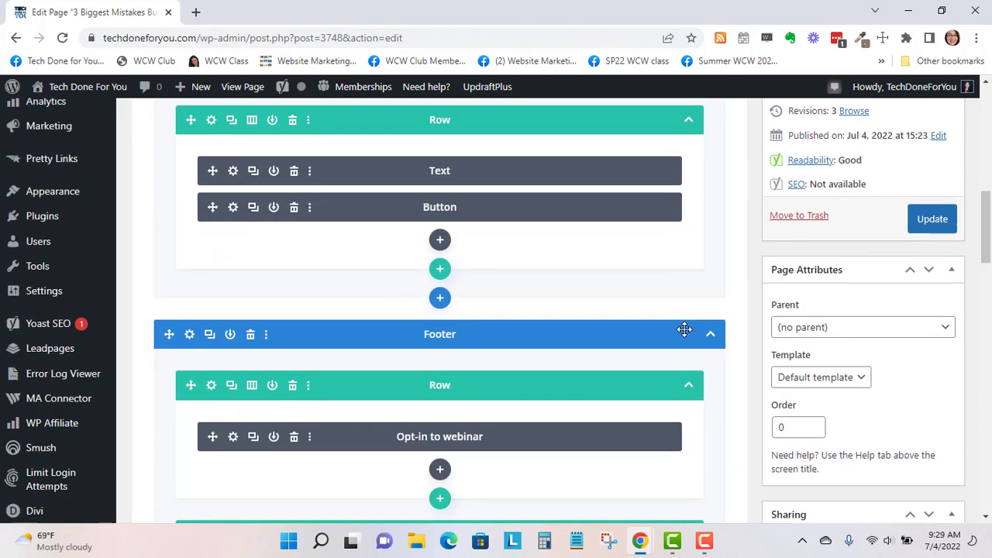
scroll(685, 329, "down", 4)
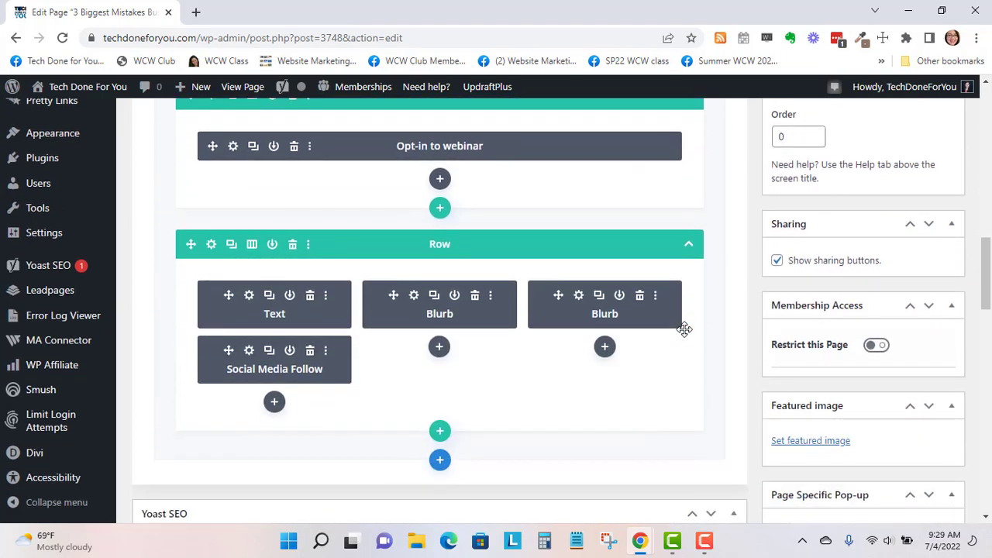
scroll(685, 330, "down", 1)
scroll(581, 173, "up", 2)
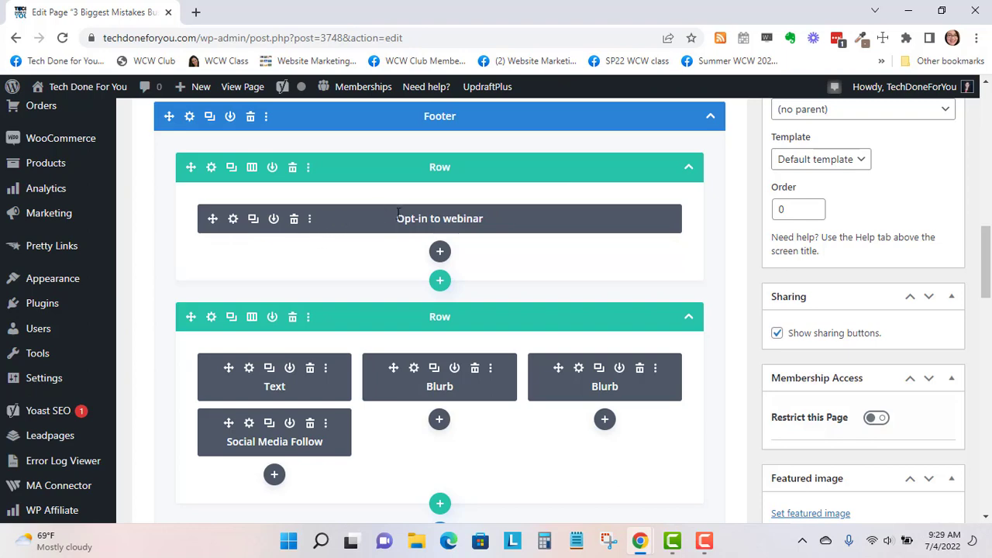
- Review the content settings of the Footer's "Opt-in to webinar" module and close them without saving
left_click(233, 221)
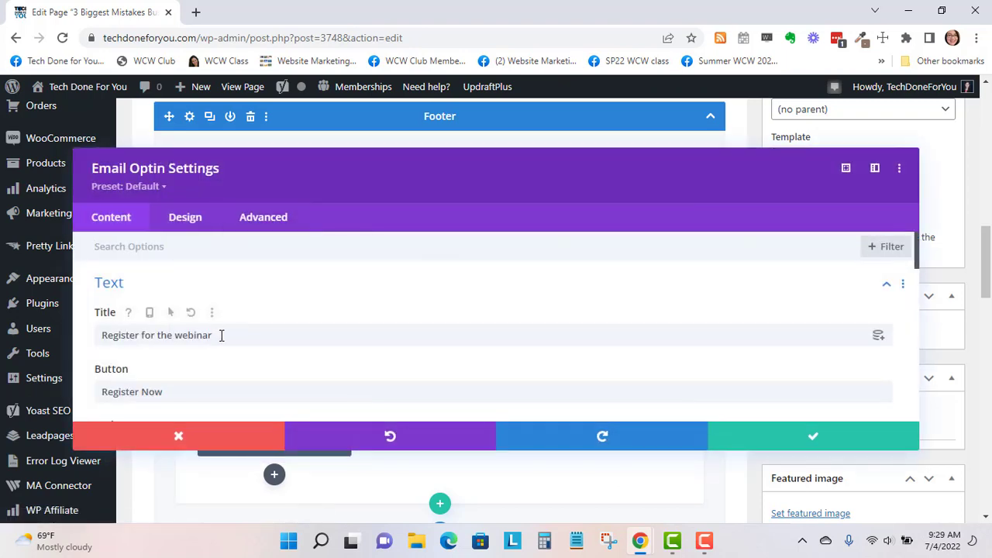
scroll(221, 334, "down", 10)
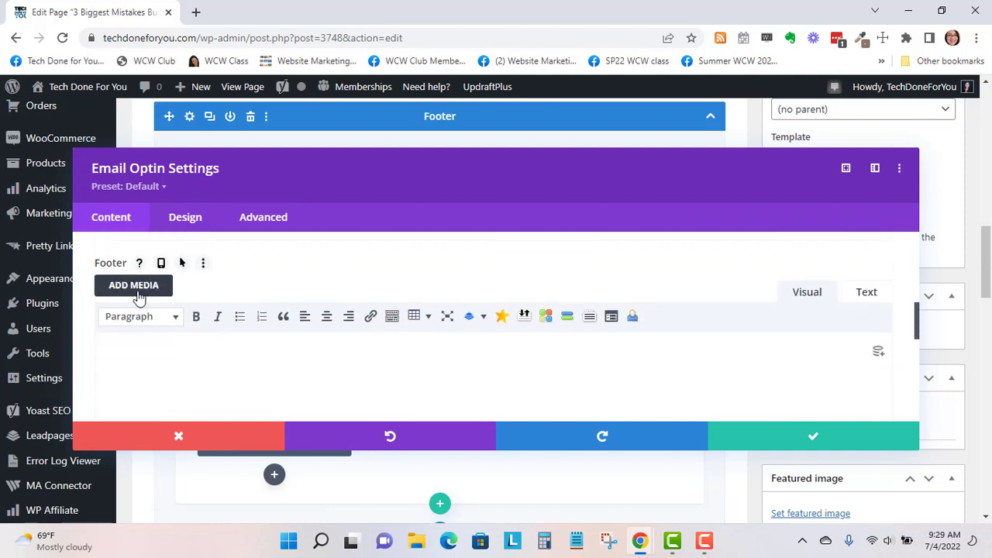
scroll(271, 389, "down", 4)
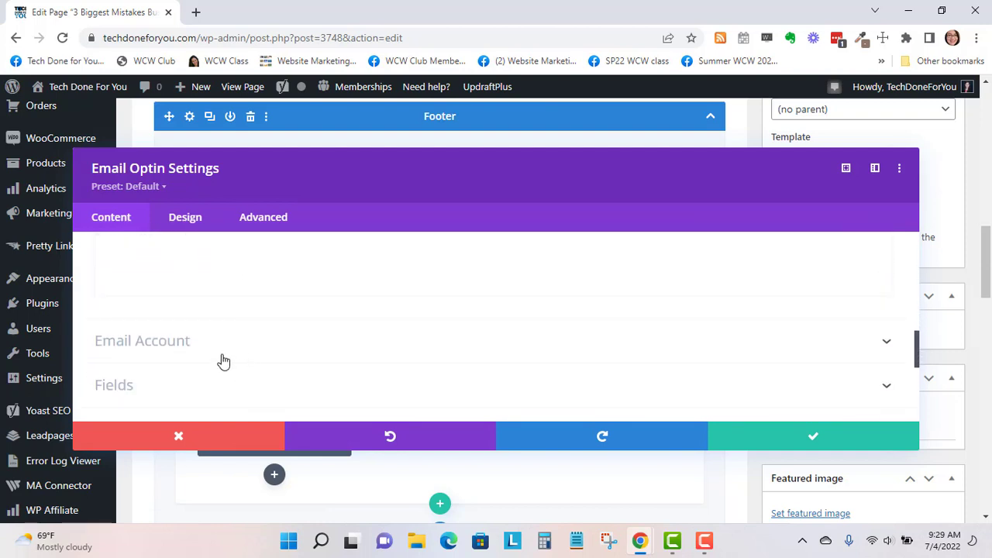
scroll(223, 360, "down", 3)
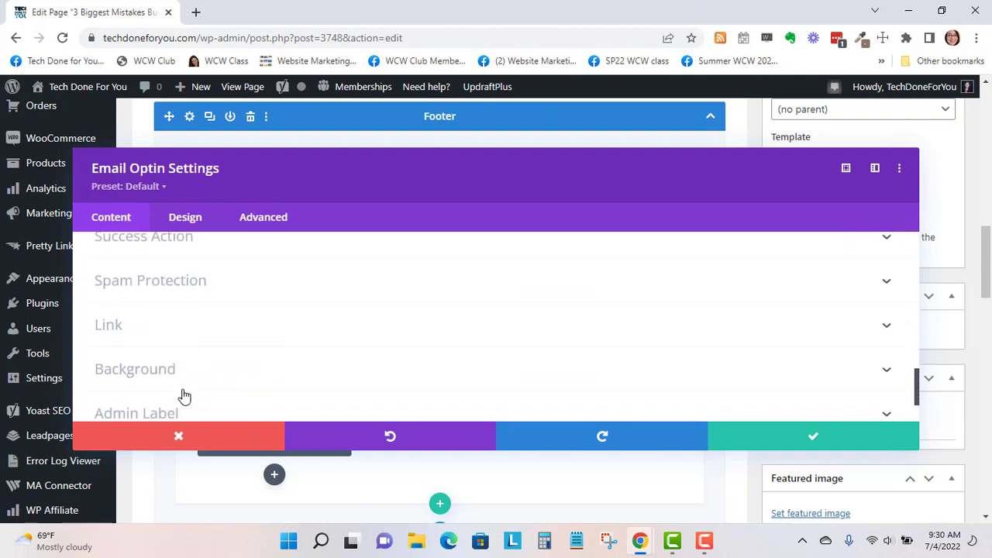
scroll(184, 396, "down", 2)
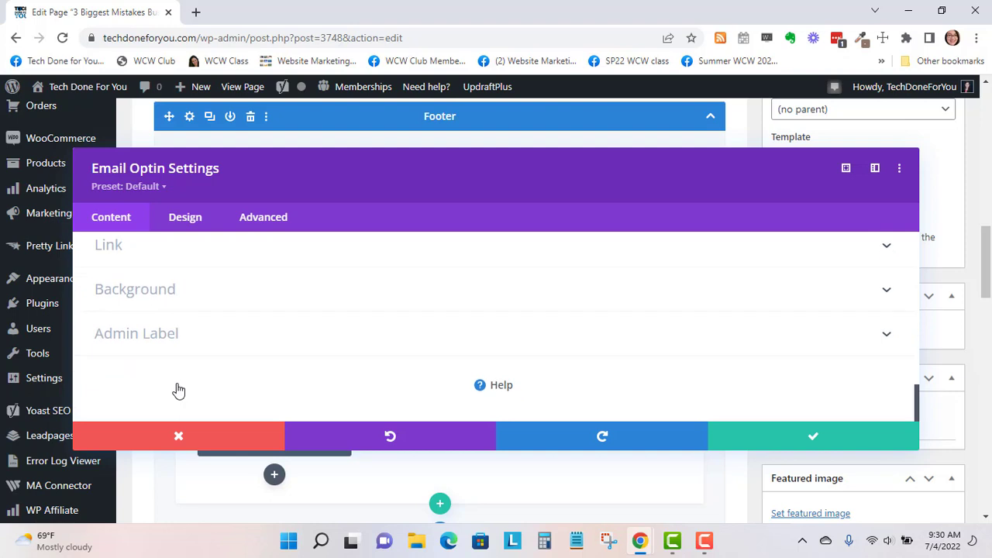
left_click(222, 436)
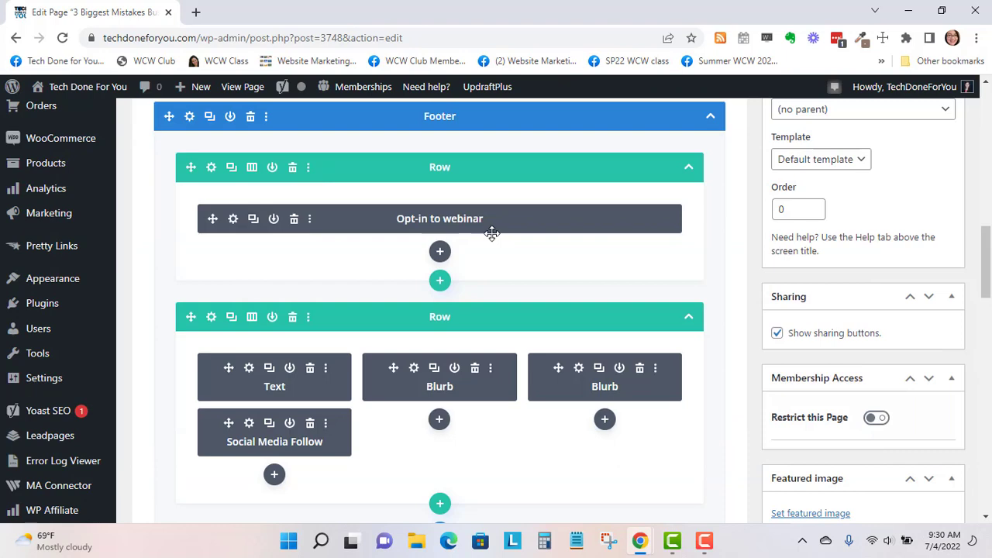
- Delete the Footer row containing the Text, Social Media Follow and two Blurb modules, and update the published page
scroll(602, 362, "down", 2)
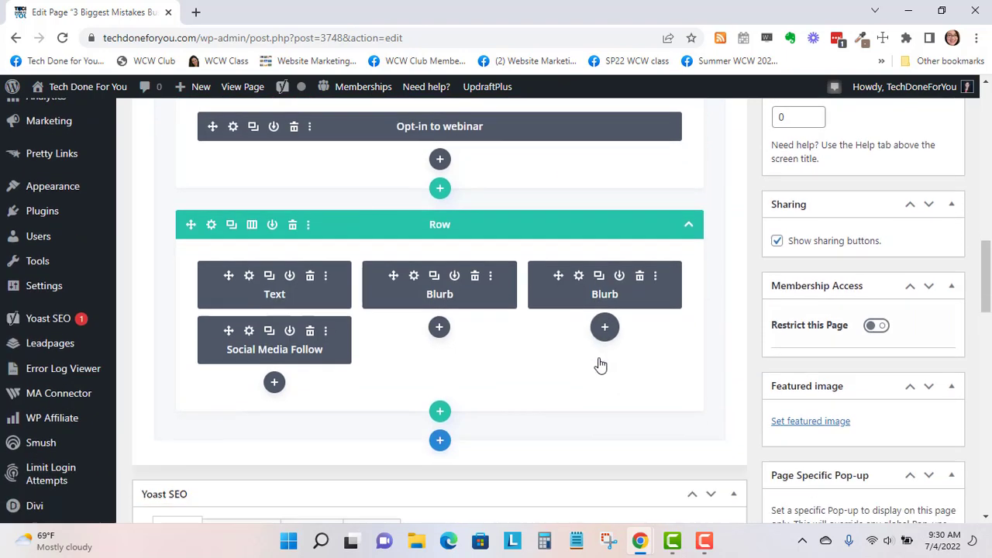
scroll(354, 302, "up", 1)
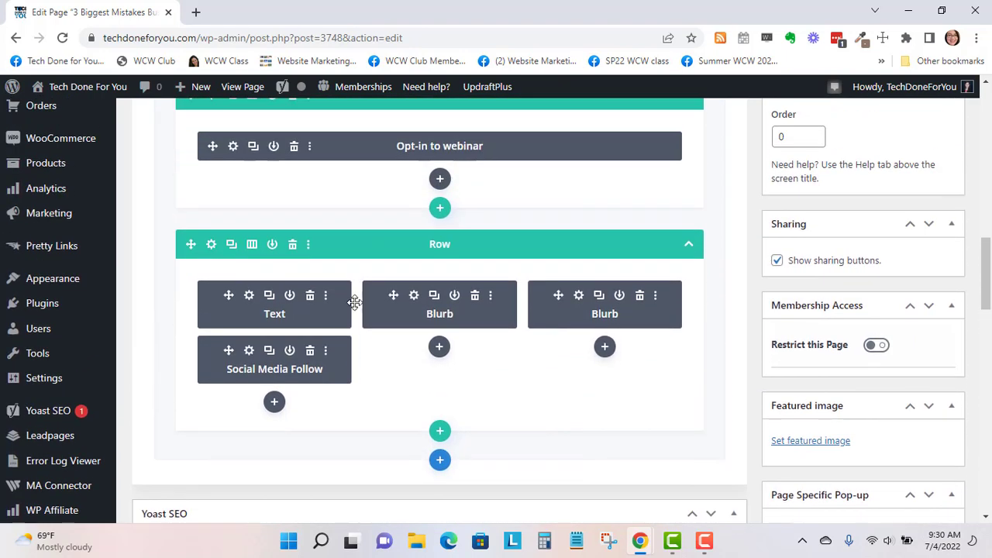
left_click(293, 247)
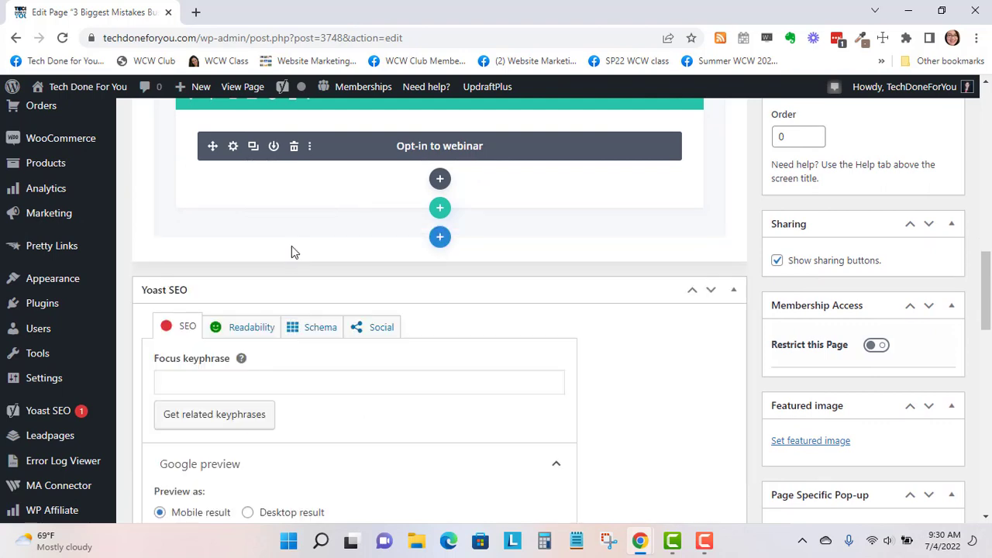
scroll(604, 371, "up", 10)
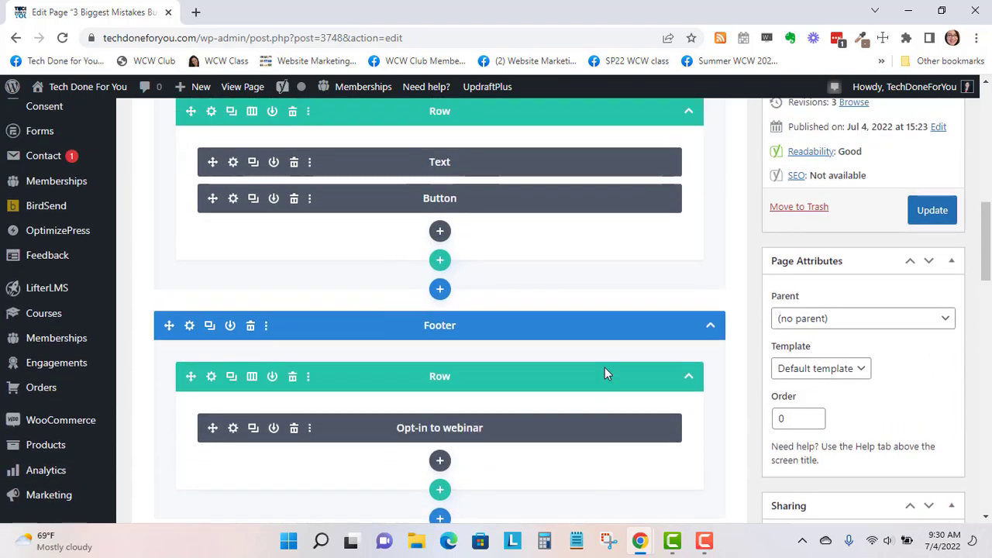
scroll(604, 368, "up", 2)
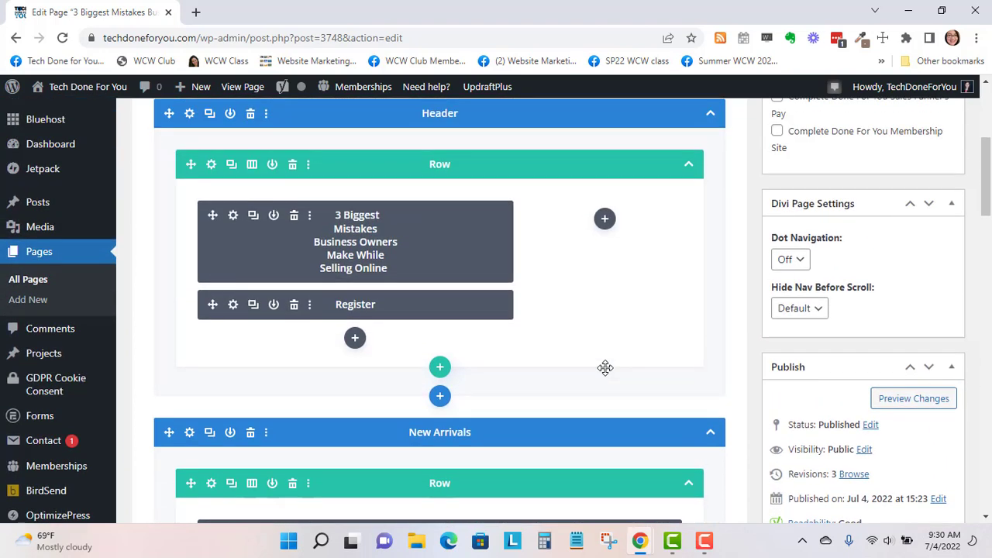
scroll(914, 379, "down", 1)
scroll(914, 379, "down", 2)
left_click(929, 365)
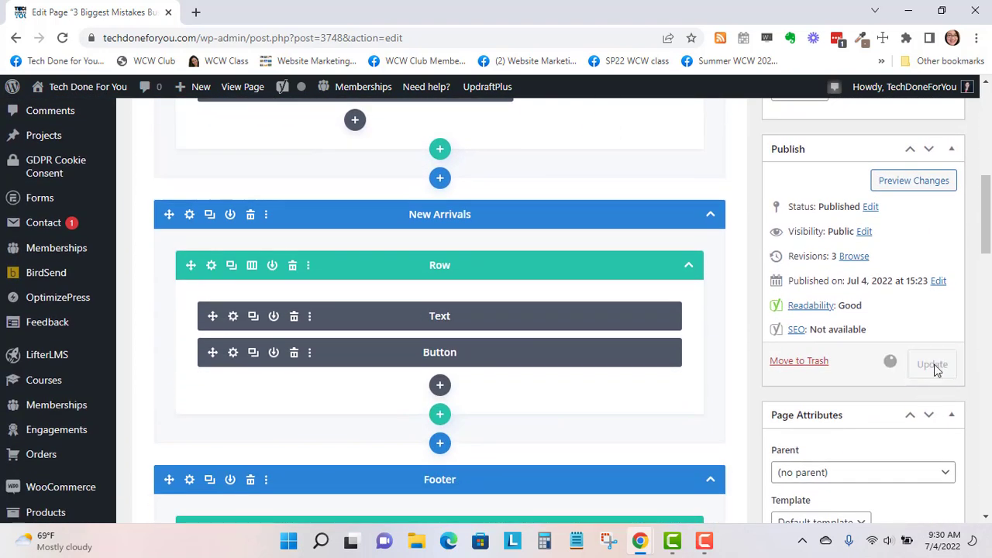